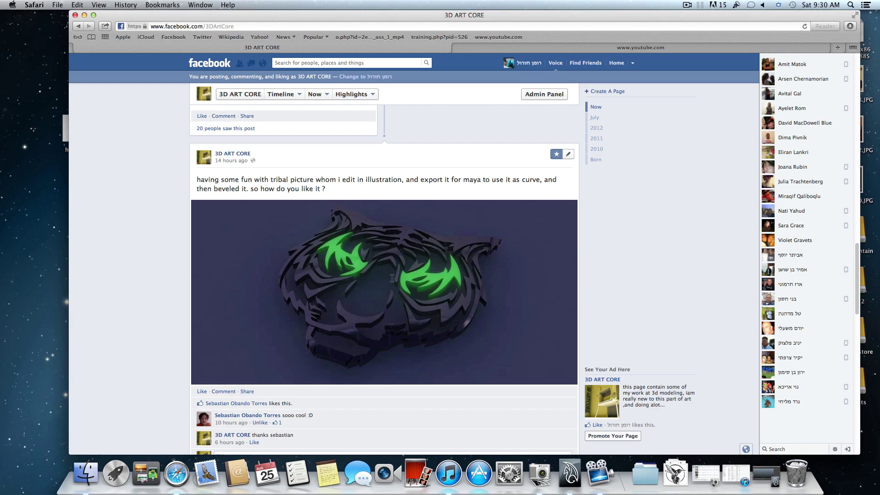
- Scroll the 3D ART CORE timeline to the green-eyed tribal tiger post and open its photo full-size
scroll(397, 288, up, 8)
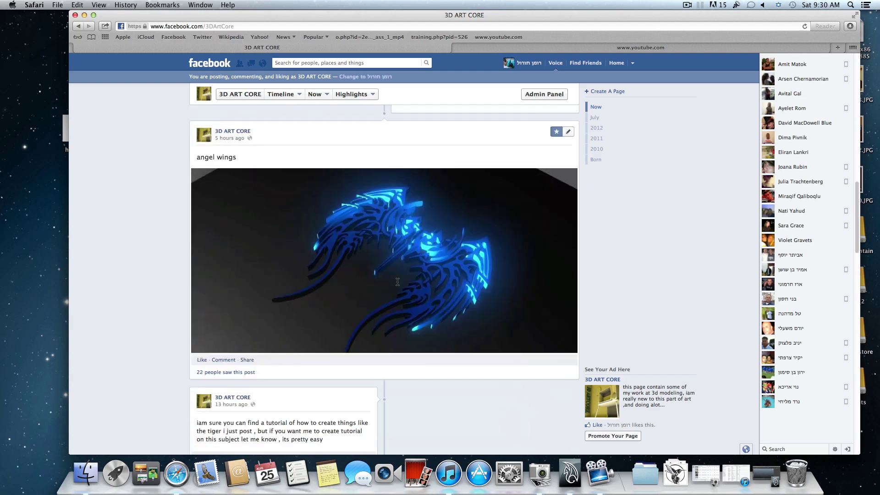
scroll(396, 278, up, 2)
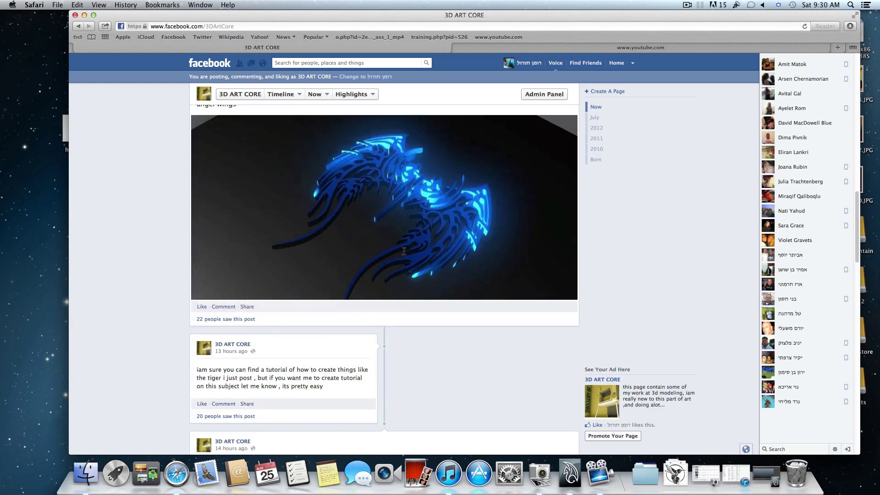
scroll(384, 220, up, 2)
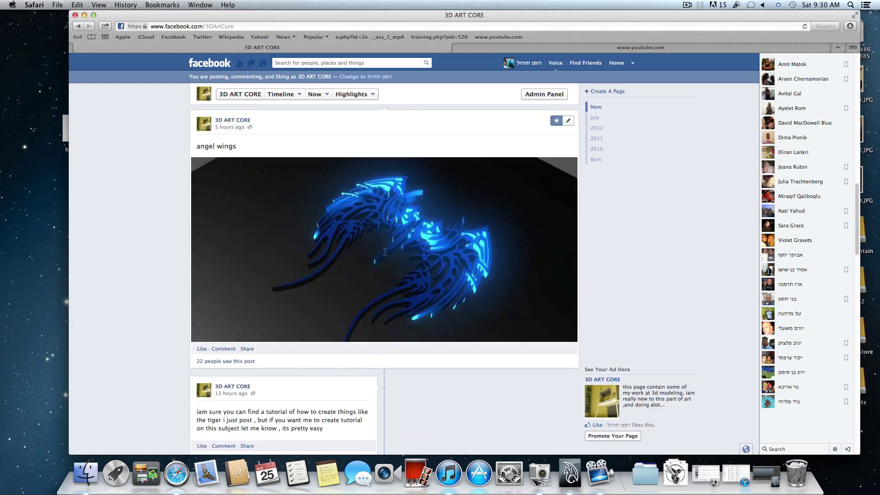
scroll(383, 270, down, 5)
scroll(383, 272, down, 7)
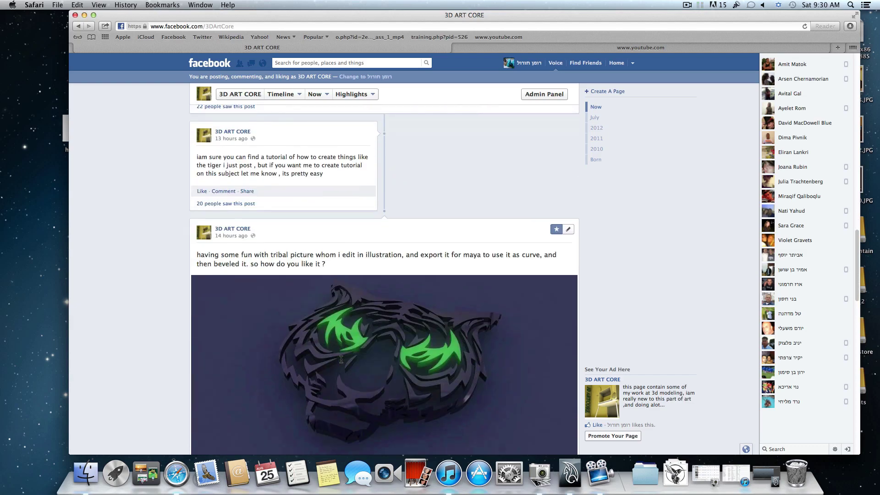
scroll(367, 288, down, 7)
scroll(366, 289, up, 3)
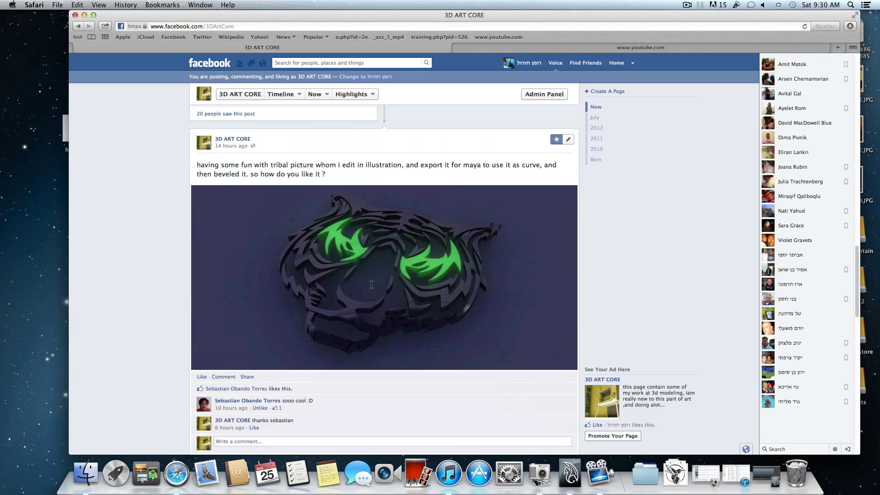
click(369, 285)
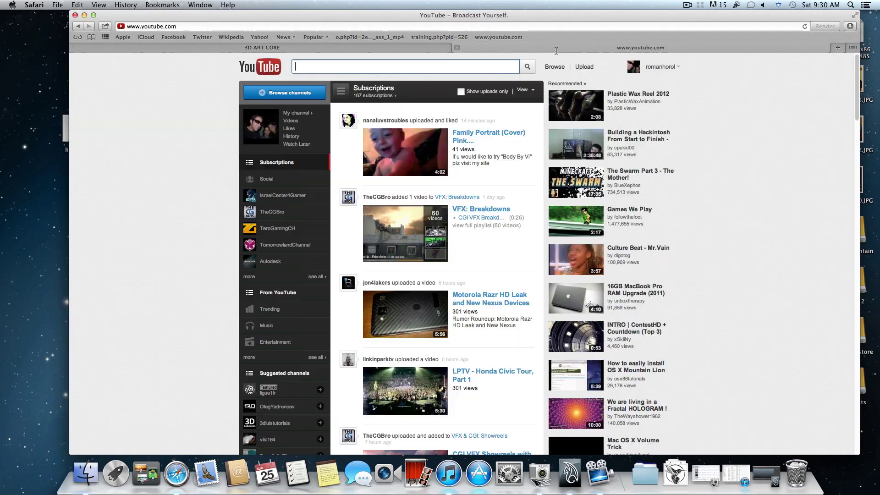
- Load the Google homepage in the YouTube tab
click(461, 48)
click(468, 26)
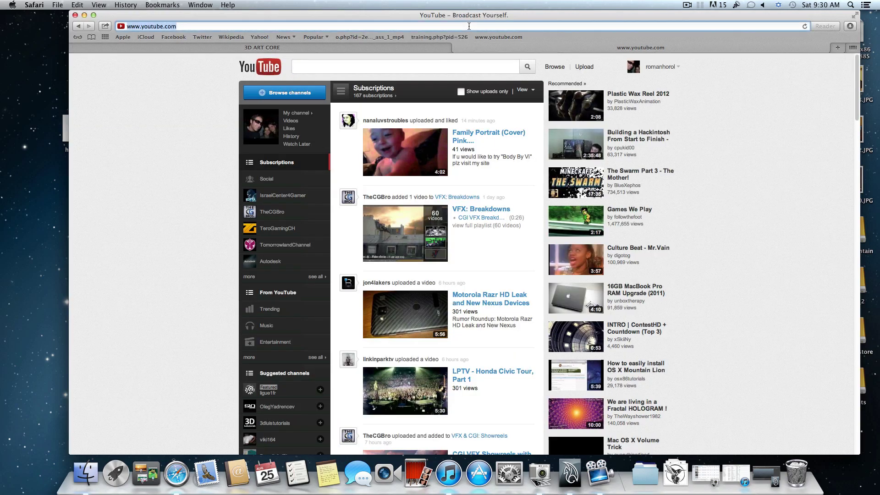
text(google)
key(Return)
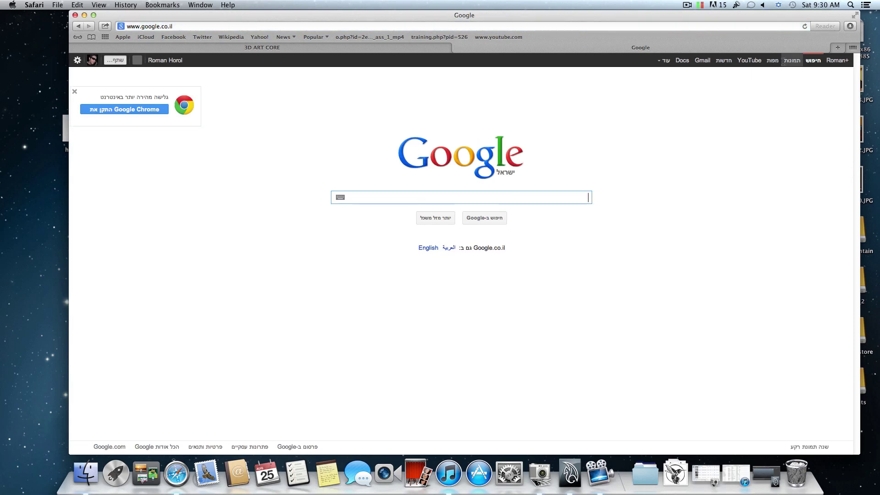
- Search Google Images for 'tribal tattoo' and scroll through the results
click(788, 61)
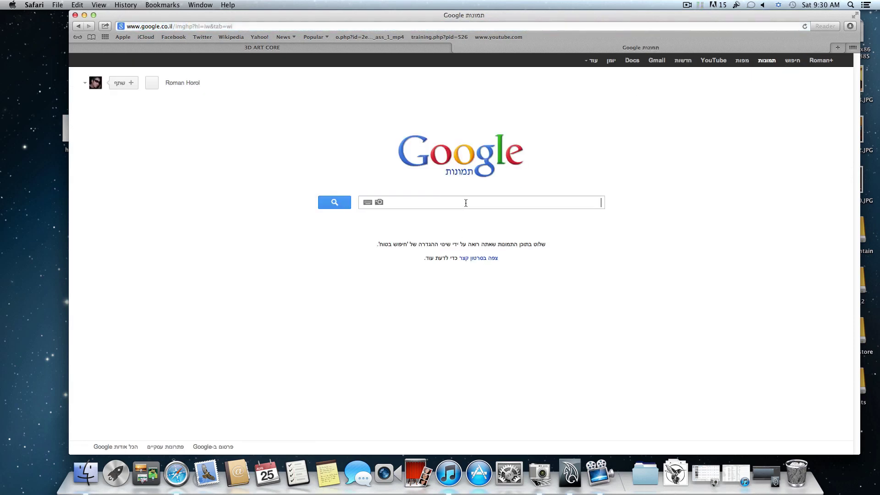
text(tribl)
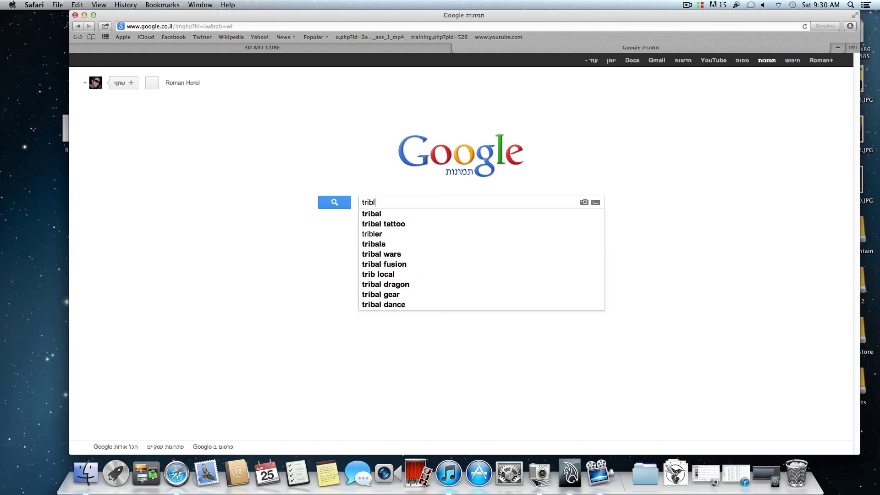
text(a)
key(BackSpace)
key(BackSpace)
text(a)
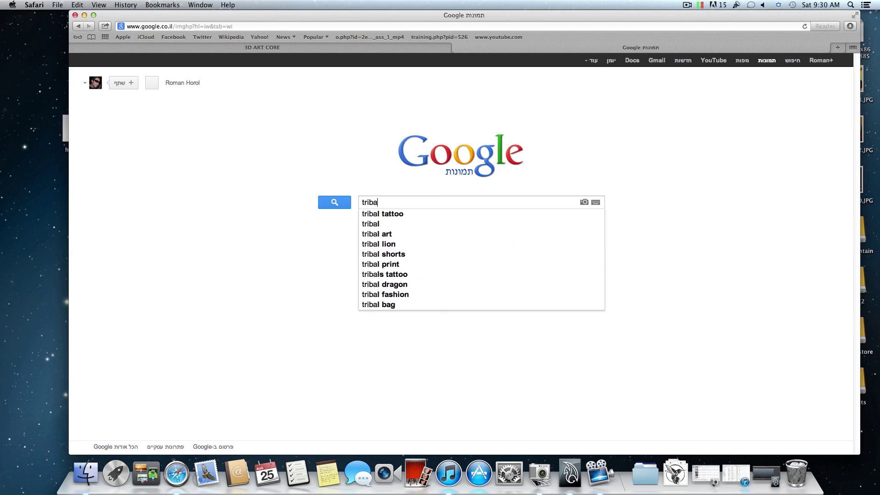
text(l t)
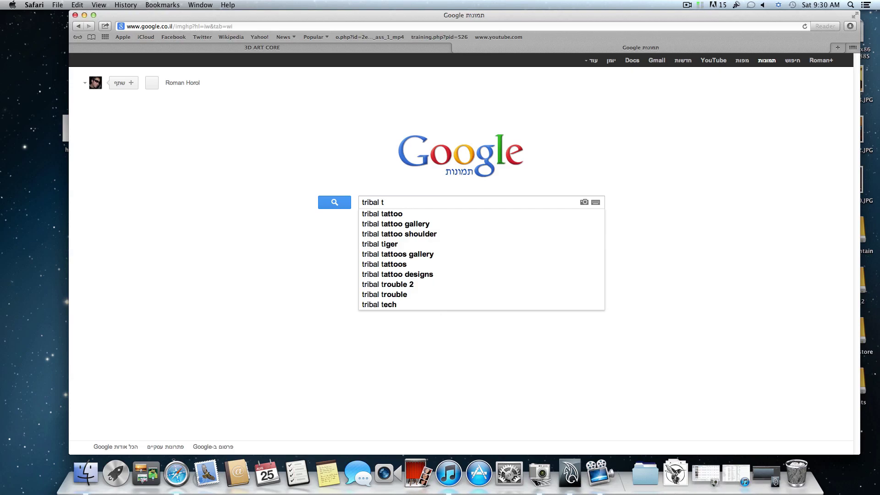
click(393, 216)
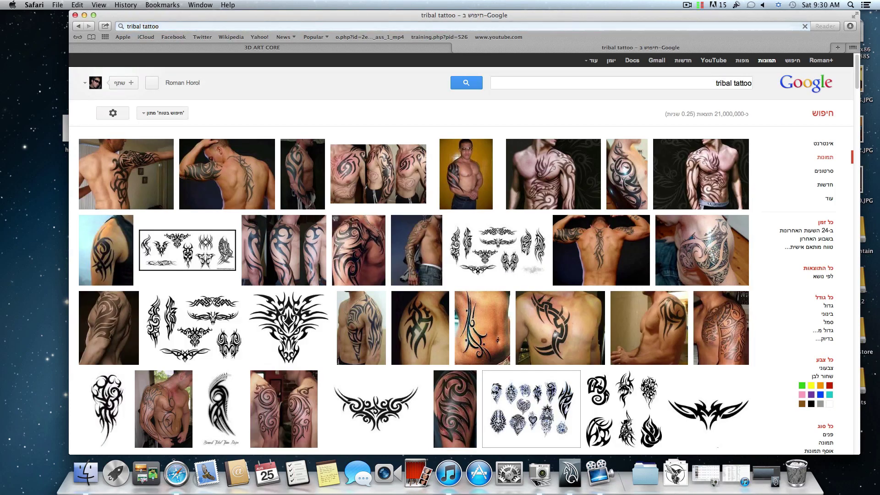
scroll(215, 287, down, 5)
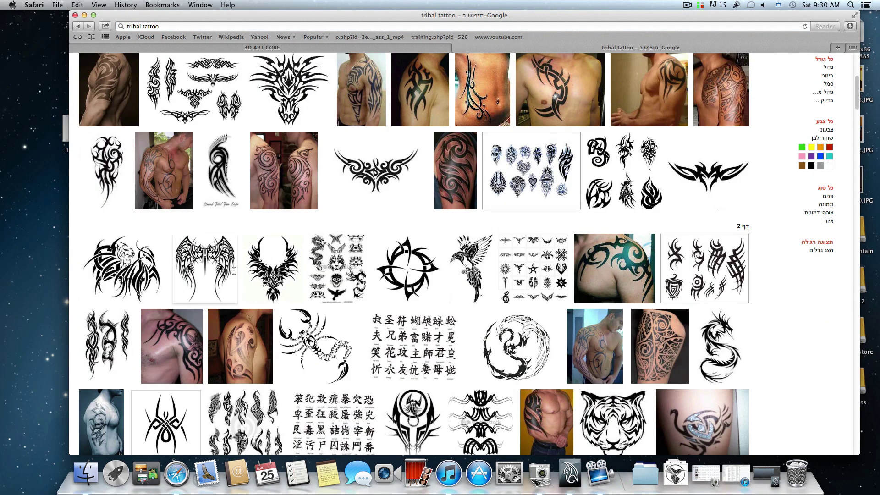
scroll(197, 291, down, 3)
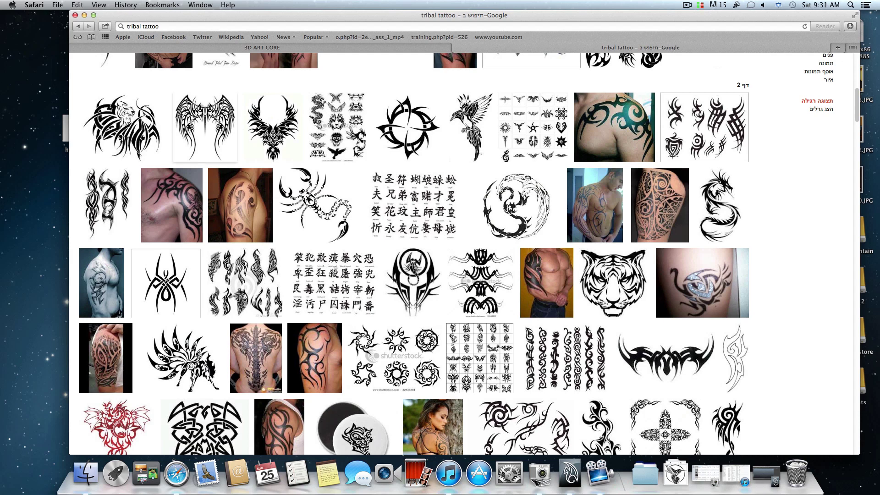
- Browse the page's other renders back to the angel wings photo, then close the photo viewer
click(255, 45)
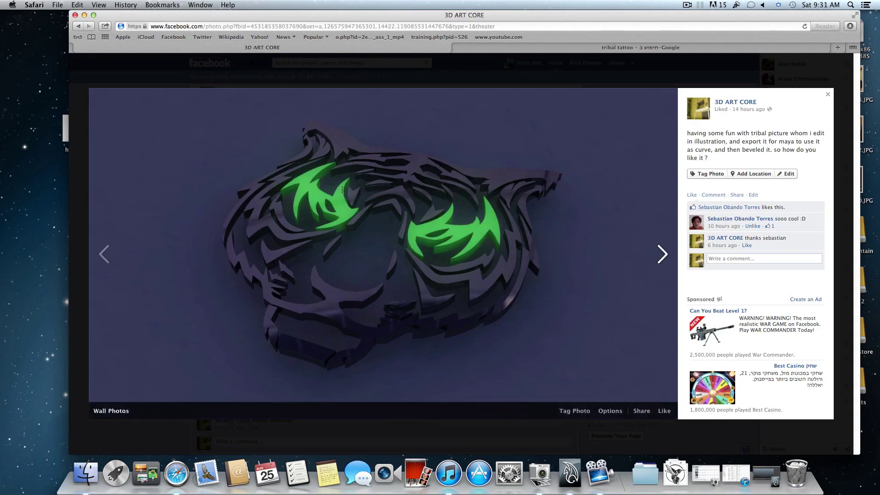
click(181, 256)
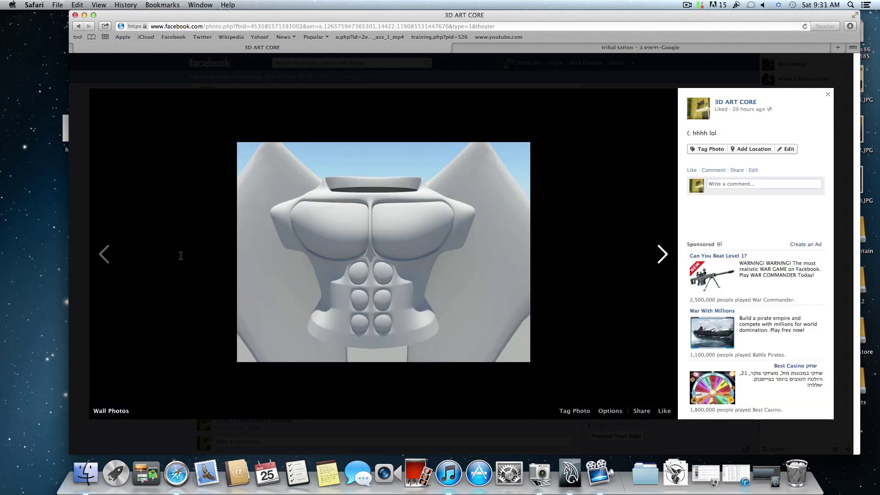
click(106, 255)
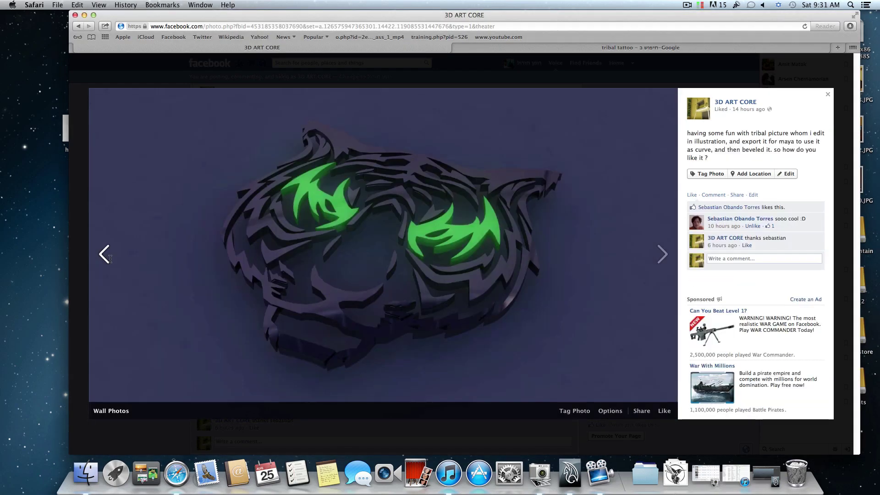
click(108, 257)
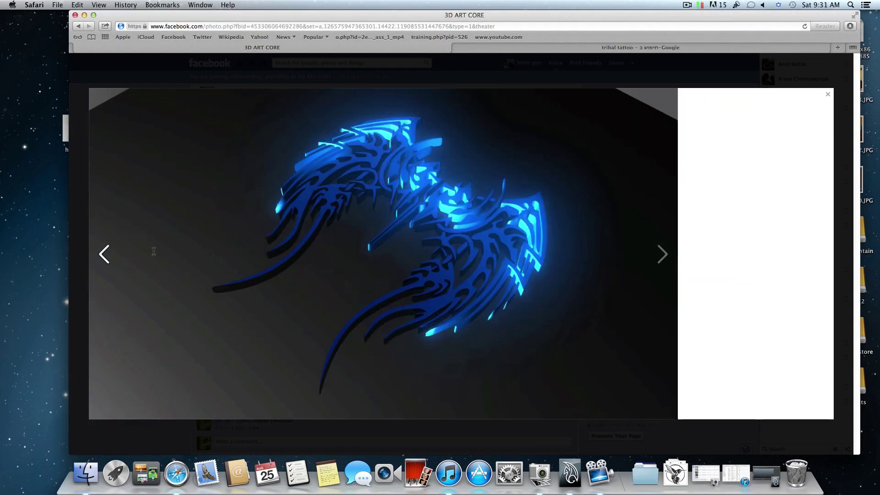
click(828, 94)
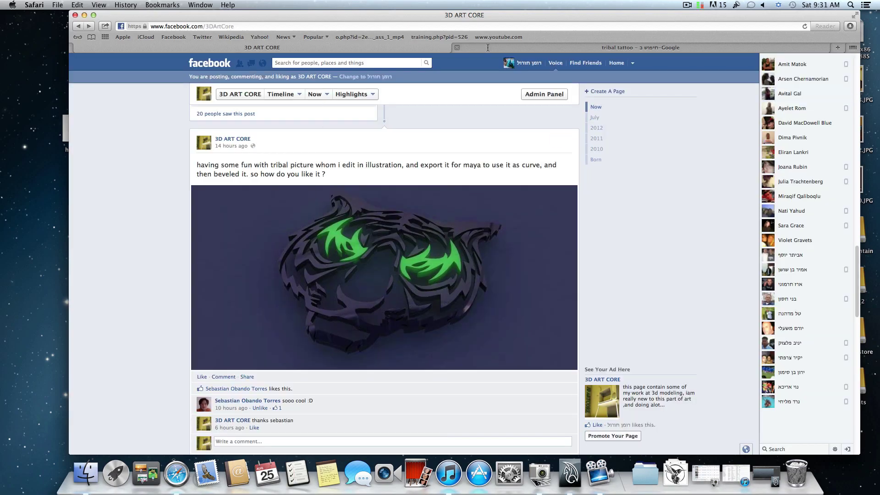
- Scroll the tribal tattoo results down to the fourth page and find the lion-head design
click(458, 47)
scroll(439, 305, down, 10)
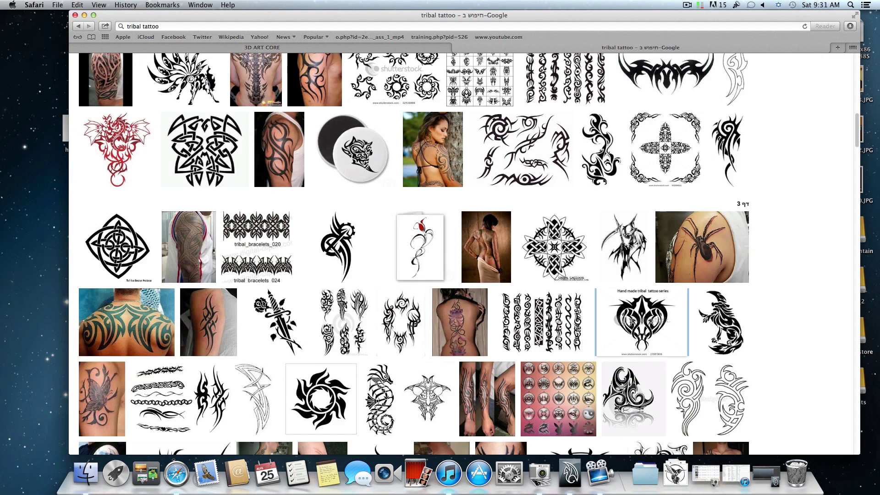
scroll(630, 323, down, 5)
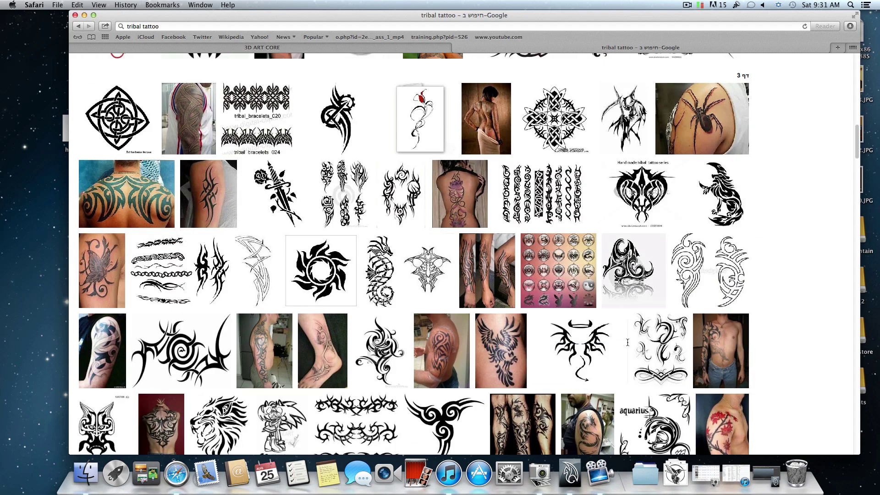
scroll(627, 342, down, 1)
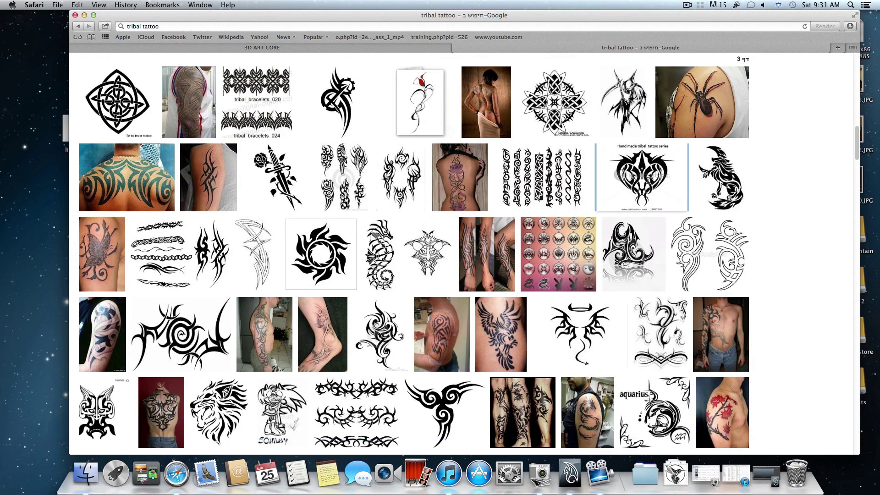
mouse_move(644, 174)
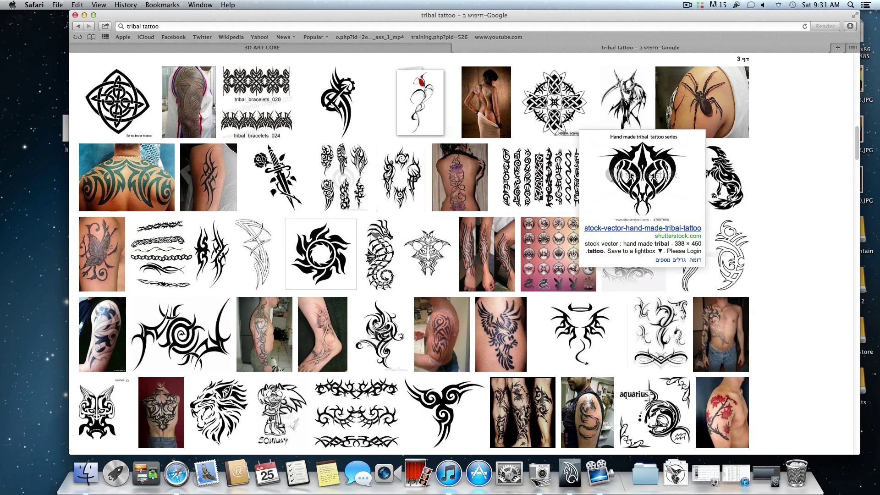
scroll(227, 198, down, 10)
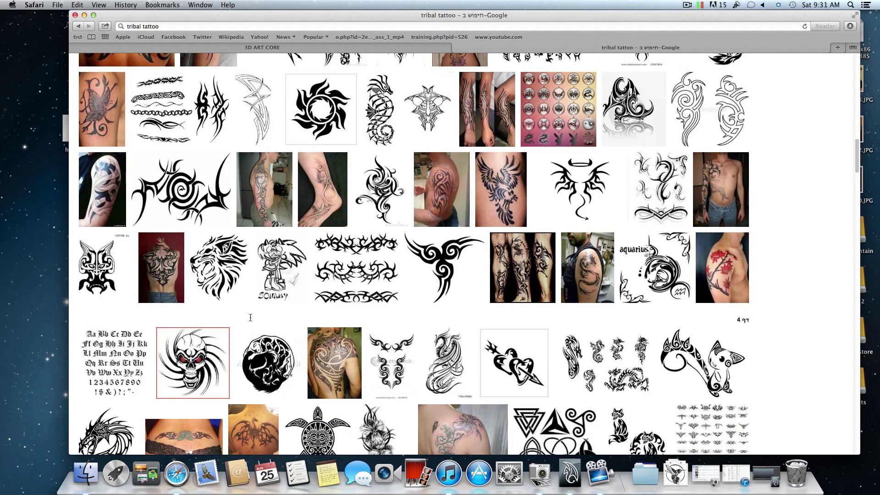
mouse_move(220, 191)
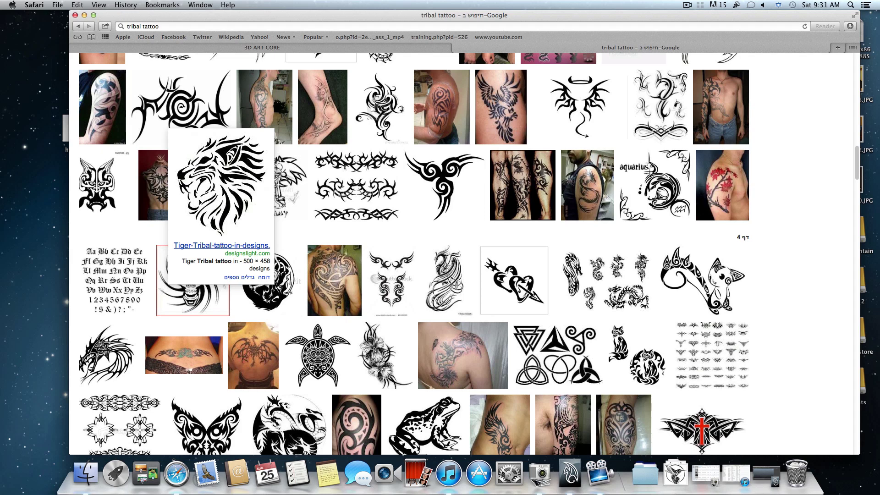
- Open the tribal lion-head image full-size and save it to Downloads
click(212, 187)
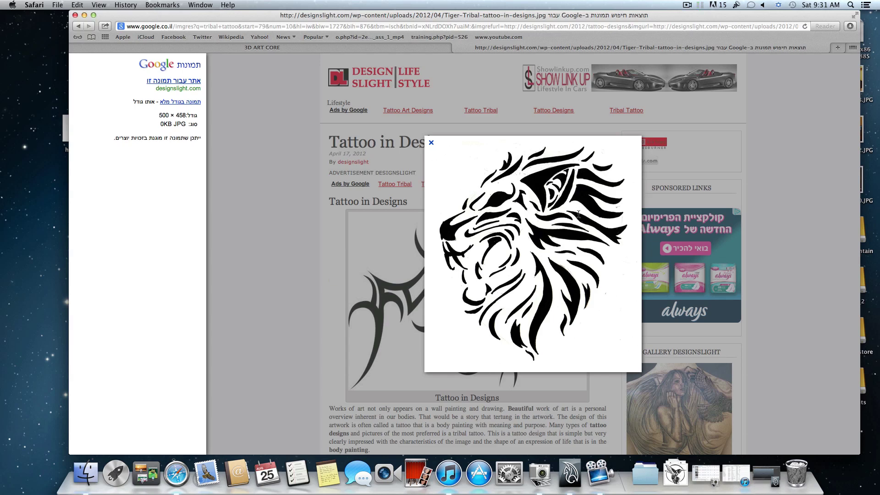
right_click(505, 231)
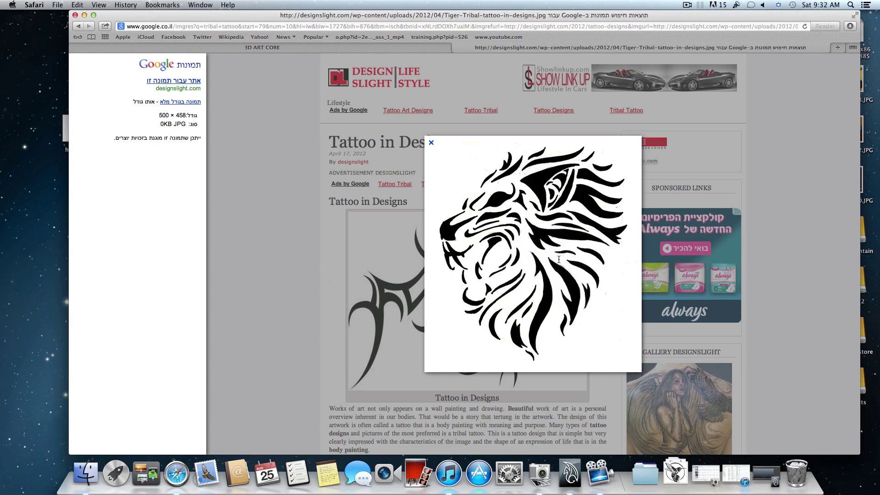
click(558, 260)
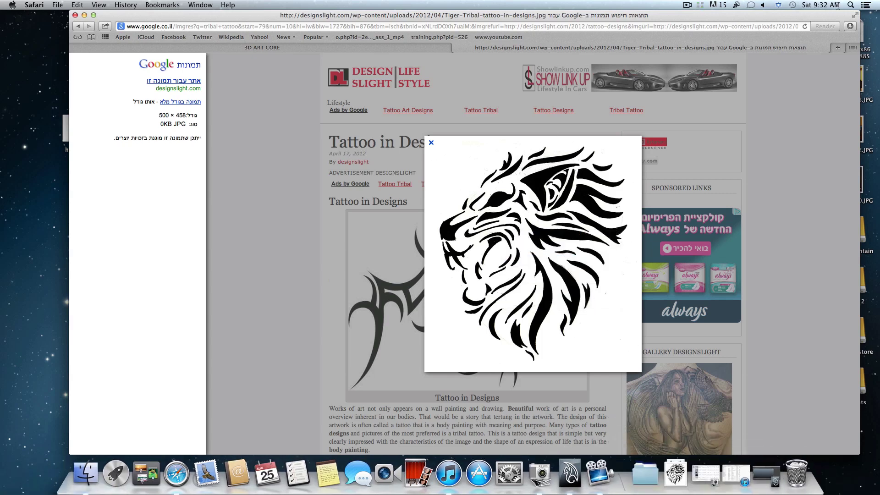
- Minimize the browser and open the Downloads folder in a Finder window
click(85, 15)
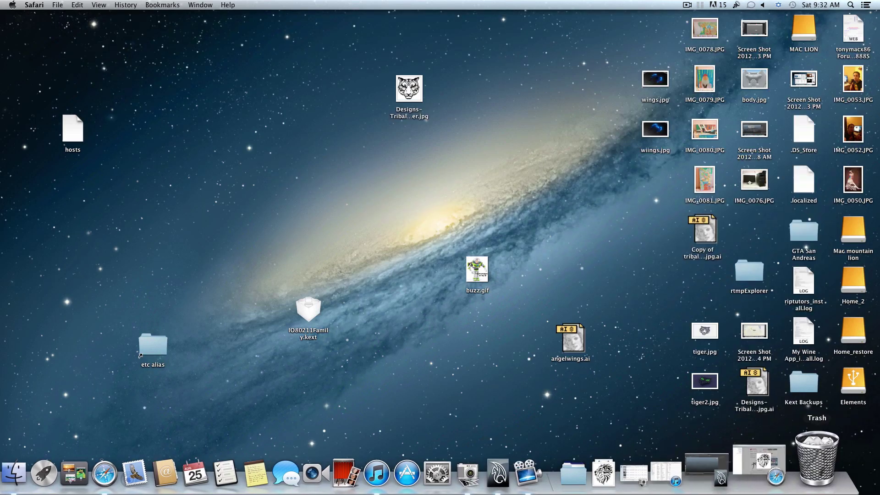
click(779, 458)
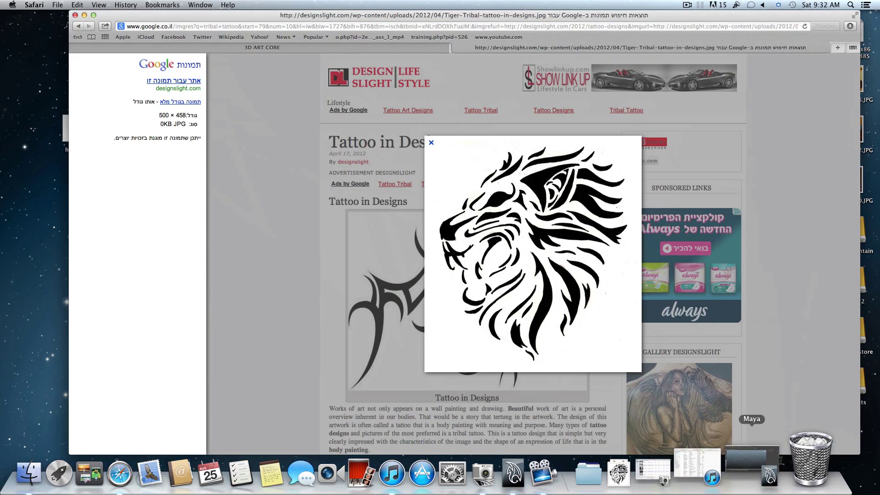
click(84, 15)
click(665, 458)
right_click(665, 458)
click(680, 413)
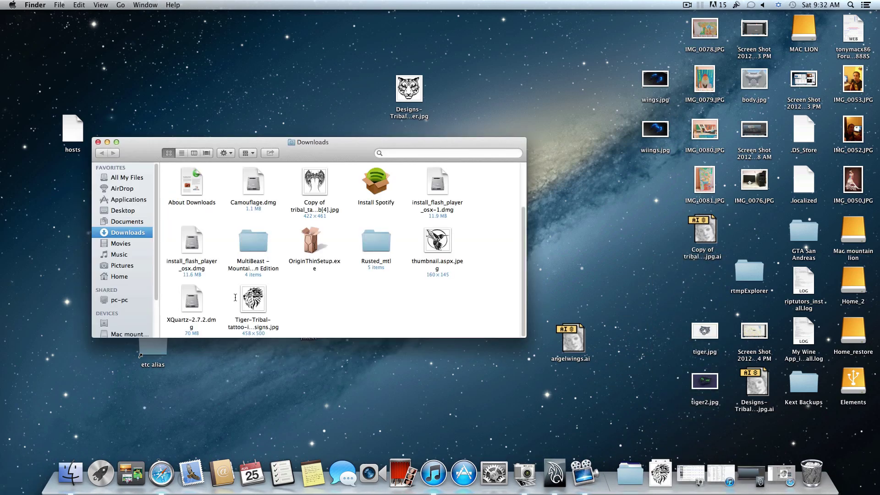
- Open Tiger-Tribal-tattoo-in-designs.jpg with Adobe Illustrator CS6
right_click(250, 304)
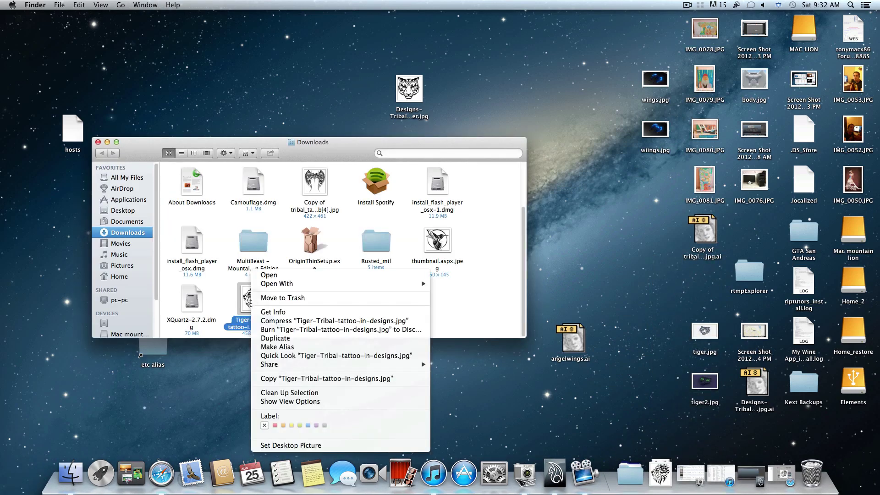
mouse_move(273, 283)
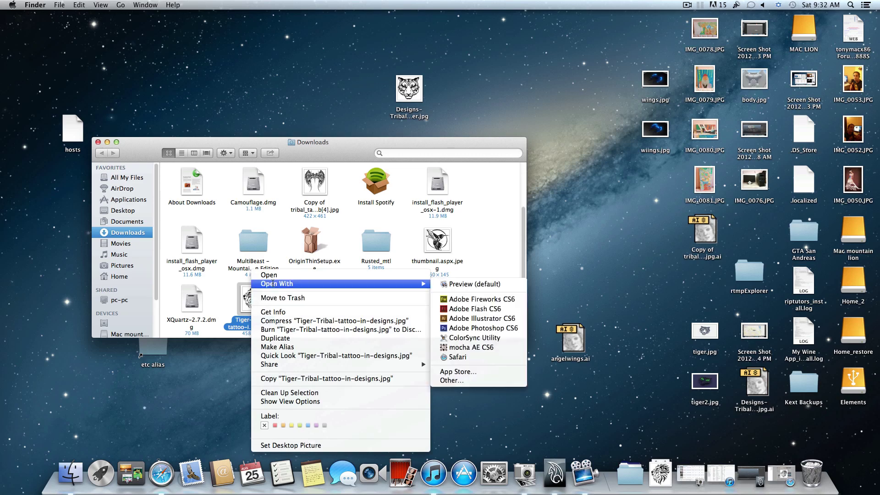
click(471, 318)
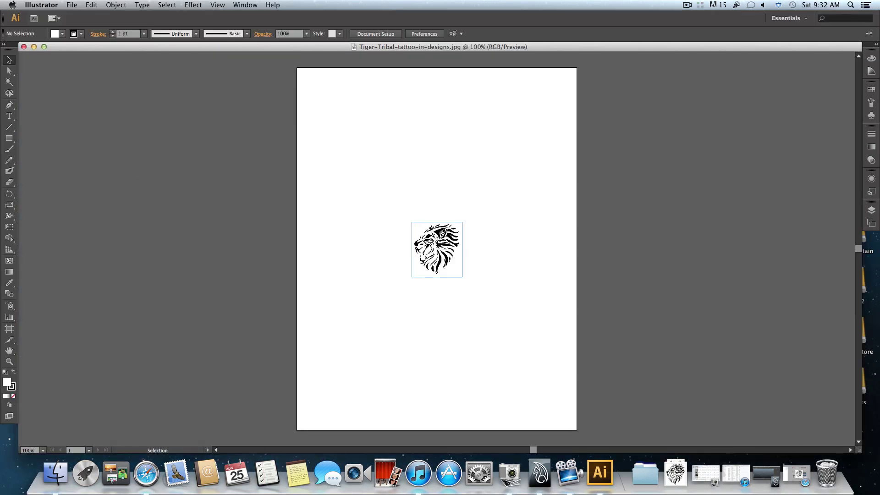
- Select the placed 109.92 × 120 pt, 300 PPI lion image on the artboard
scroll(436, 247, down, 1)
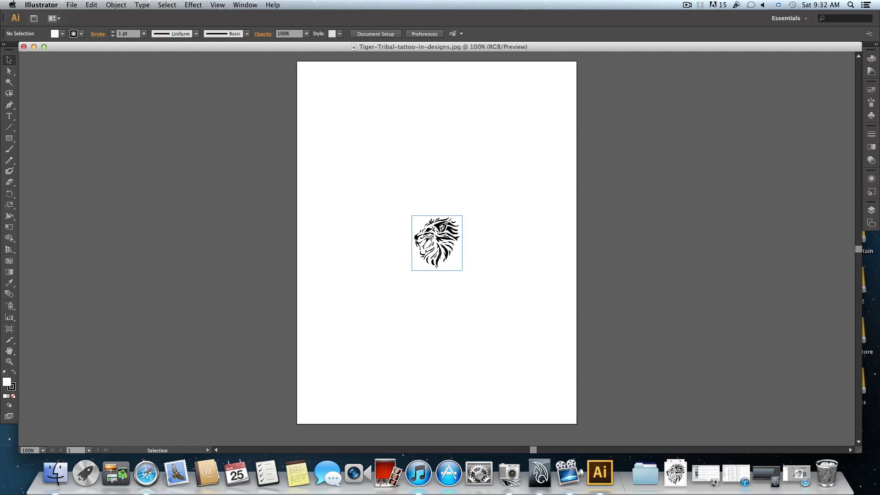
click(439, 259)
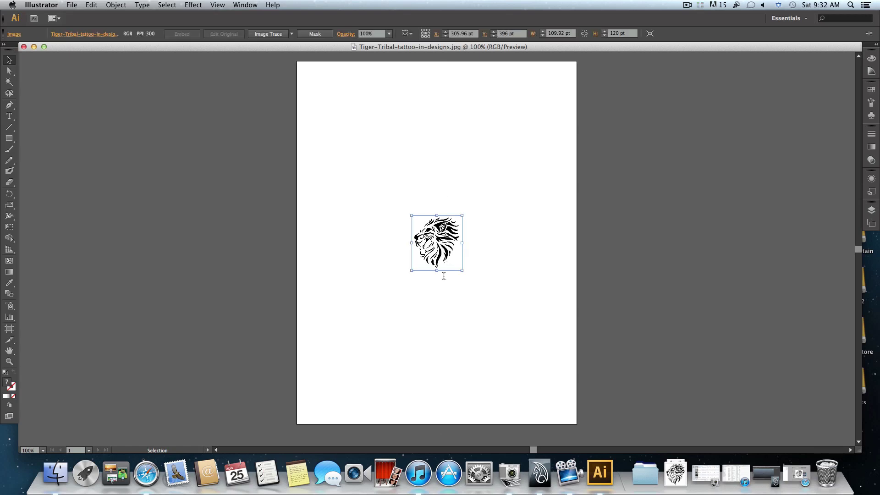
click(431, 183)
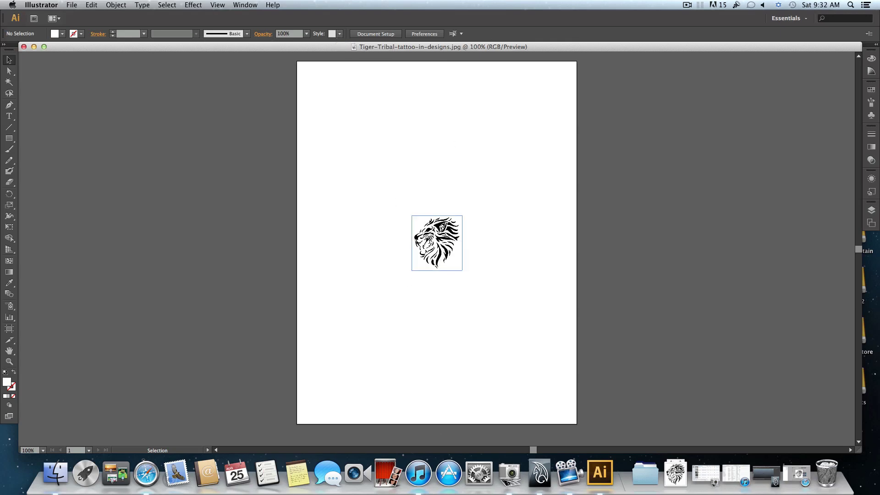
click(433, 242)
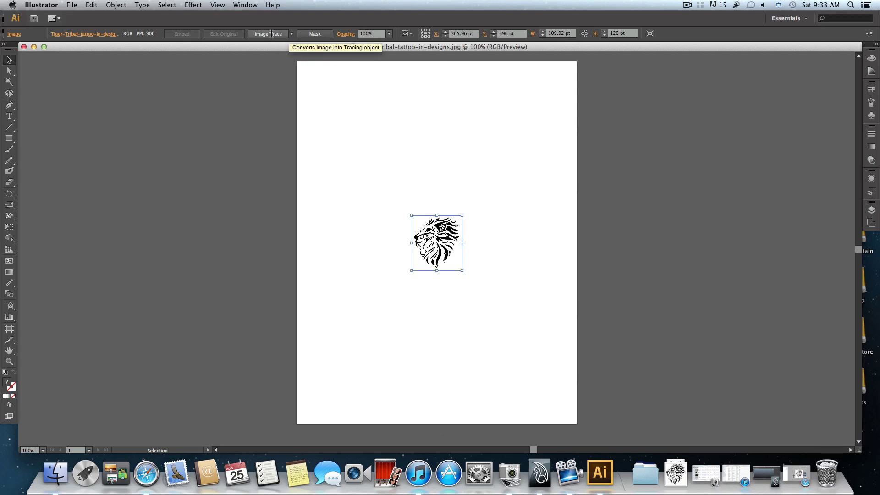
- Image-trace the lion using the Black and White Logo preset
click(292, 35)
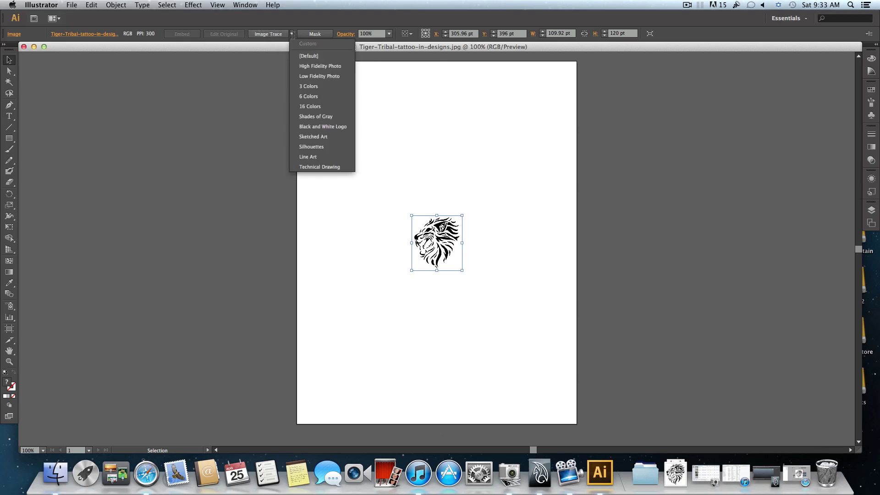
click(324, 126)
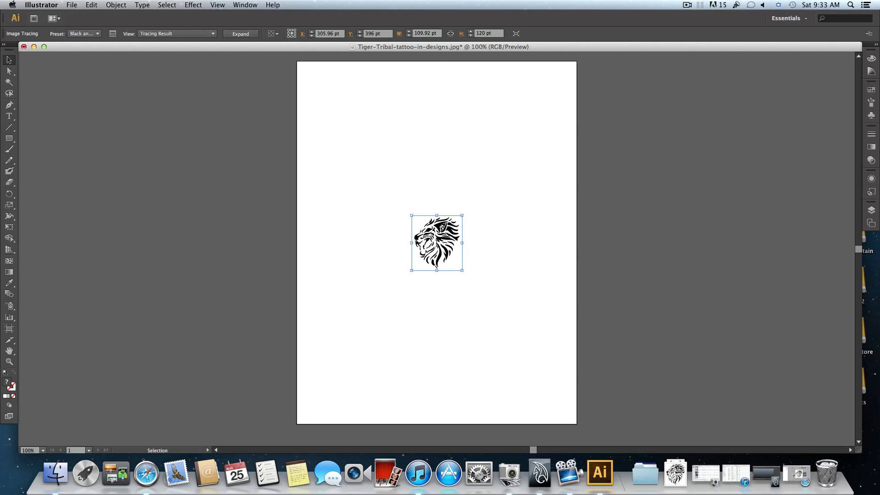
scroll(424, 240, up, 1)
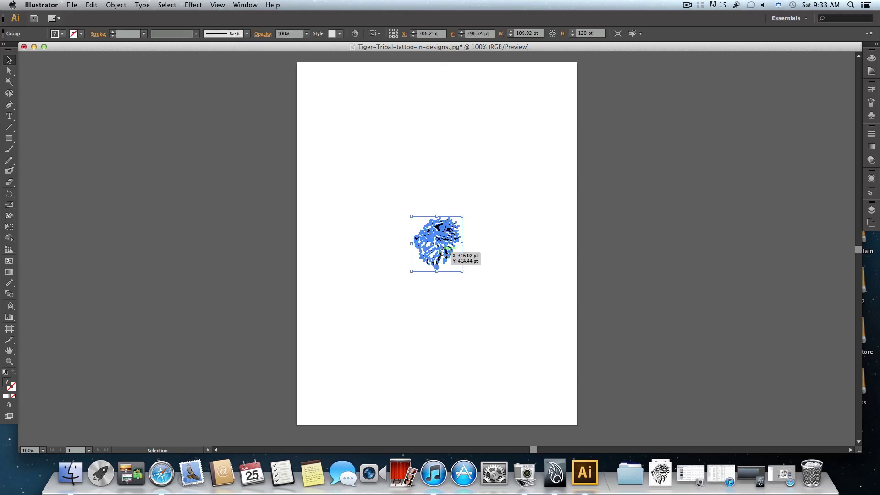
- Zoom in on the traced lion's vector outlines, then back out to the whole head
key(super+equal)
key(super+equal)
key(super+equal)
key(super+equal)
key(super+equal)
key(super+equal)
key(super+equal)
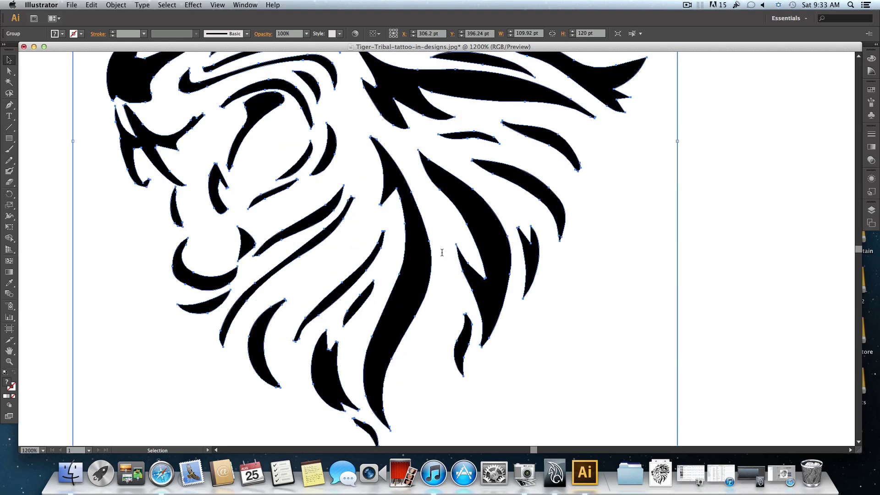
key(super+minus)
key(super+minus)
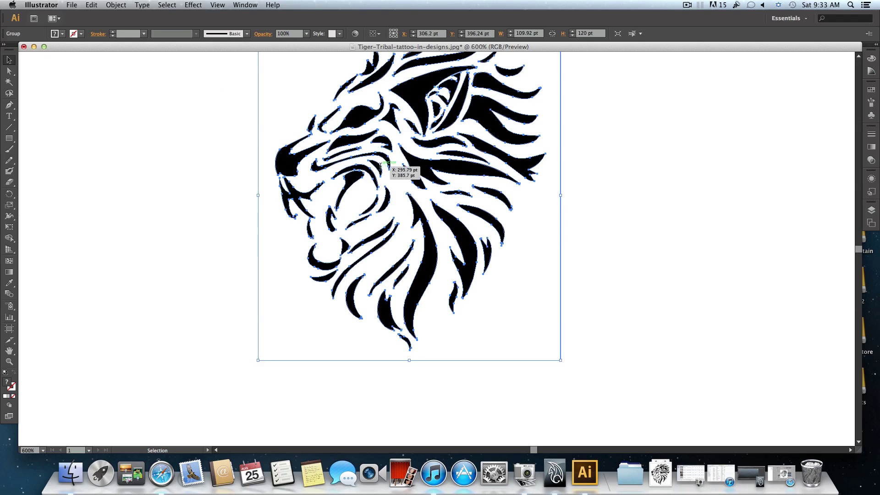
scroll(344, 124, up, 2)
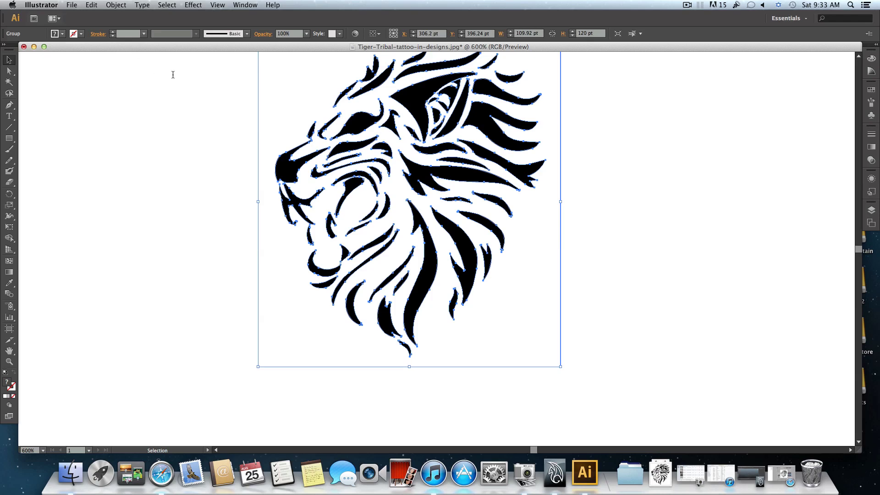
scroll(396, 184, up, 3)
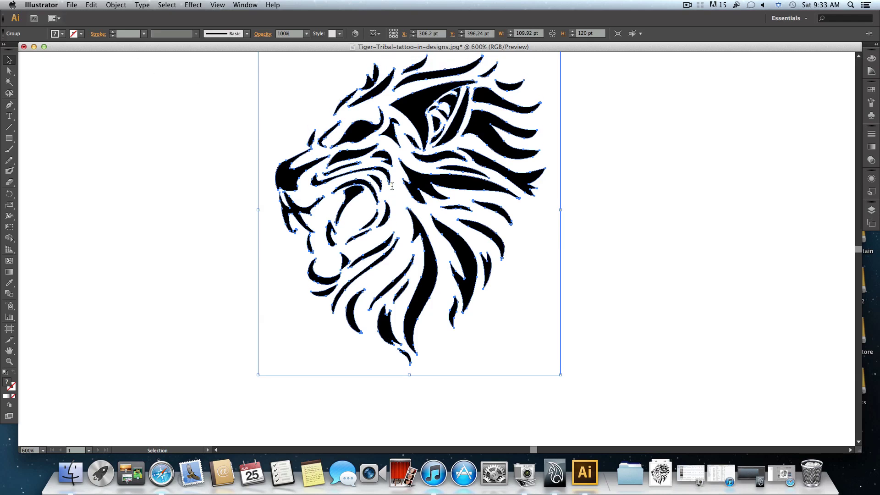
- Save the document as lion.ai on the Desktop
click(72, 5)
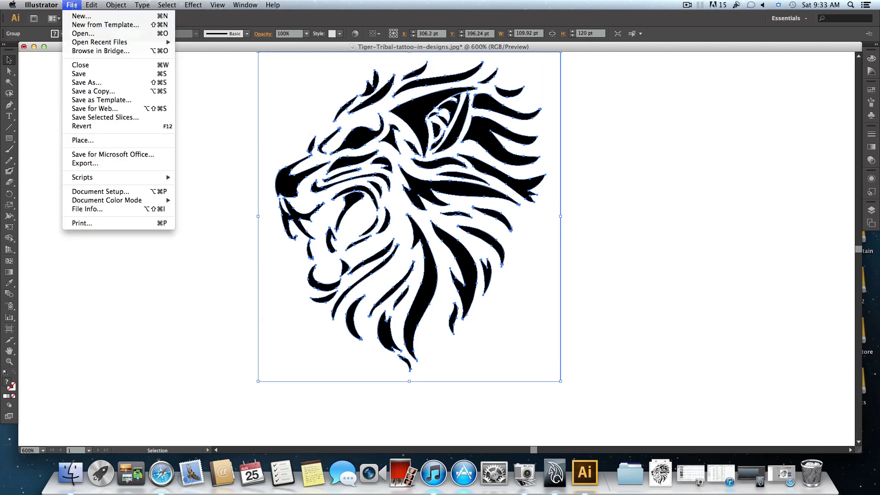
click(101, 82)
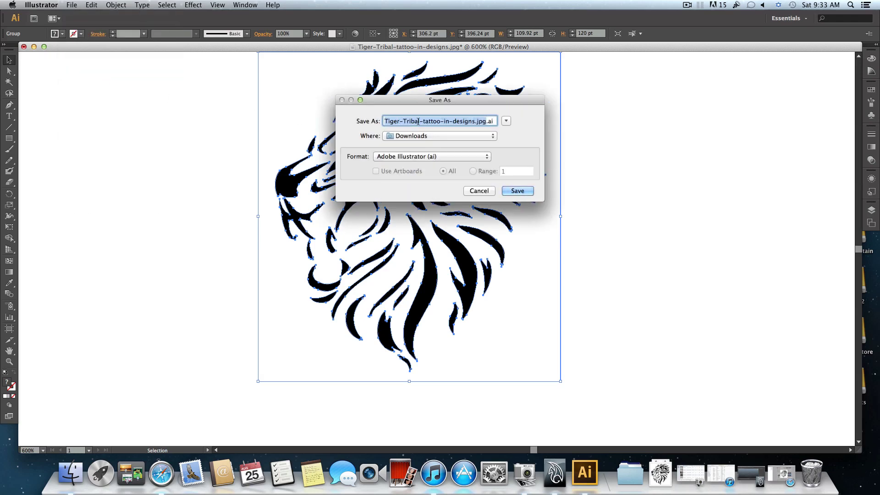
text(lio)
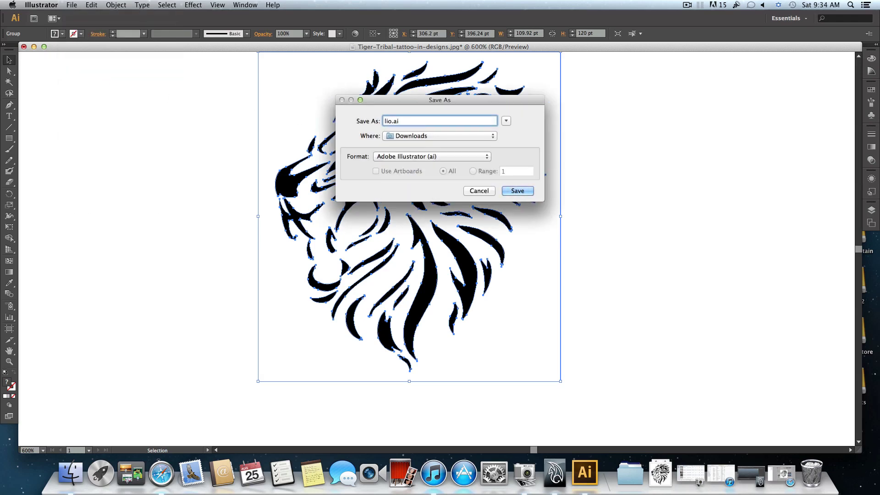
text(n)
click(472, 136)
click(472, 135)
click(472, 135)
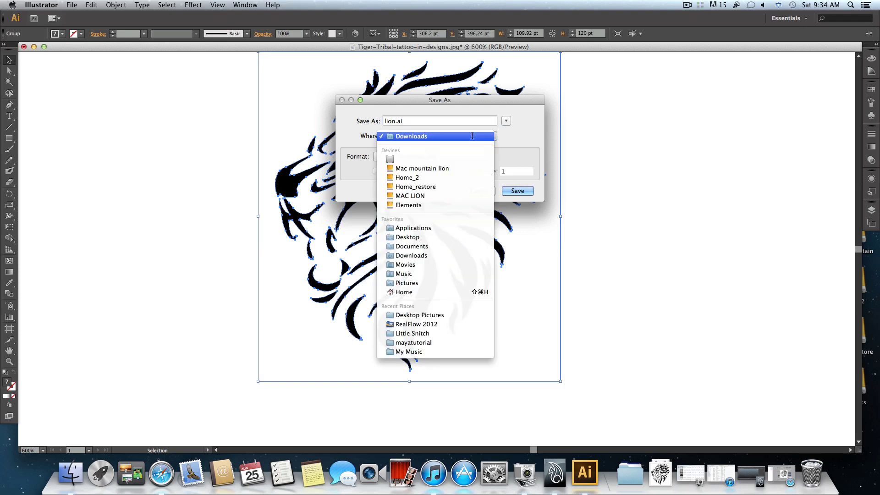
click(427, 237)
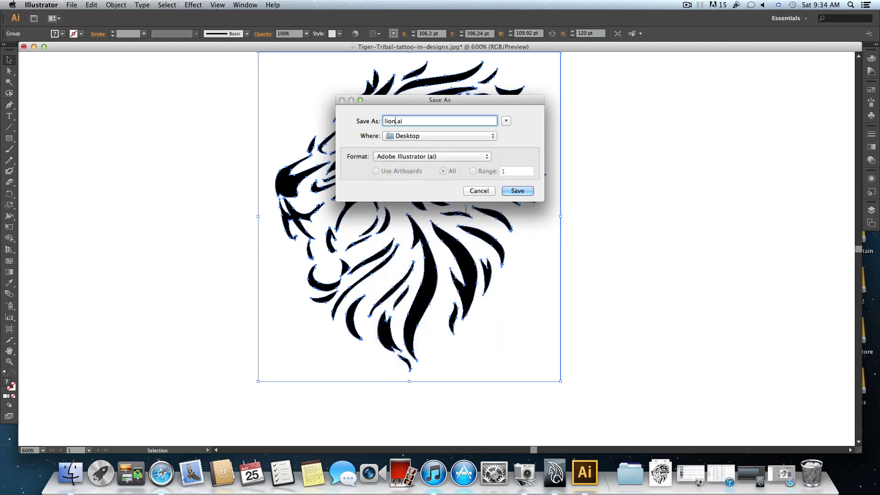
click(514, 191)
- Choose the Illustrator 8 legacy format in the save options and finish saving lion.ai
drag(486, 76, 320, 95)
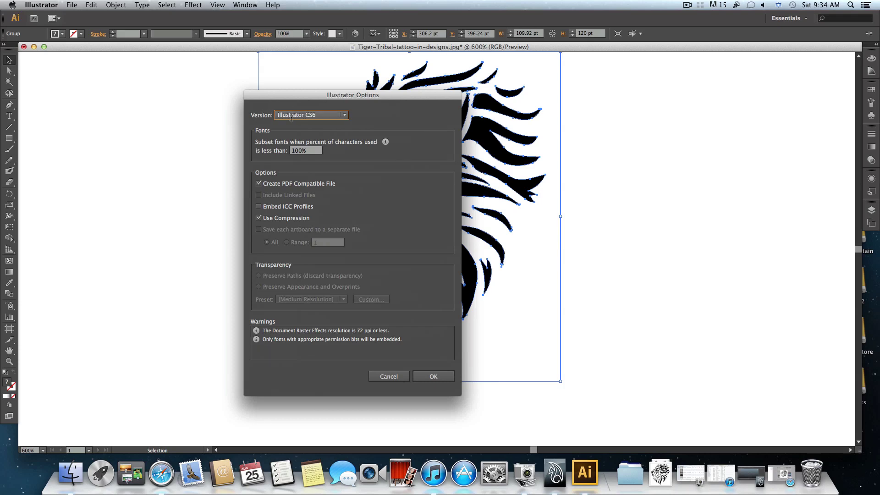
click(340, 116)
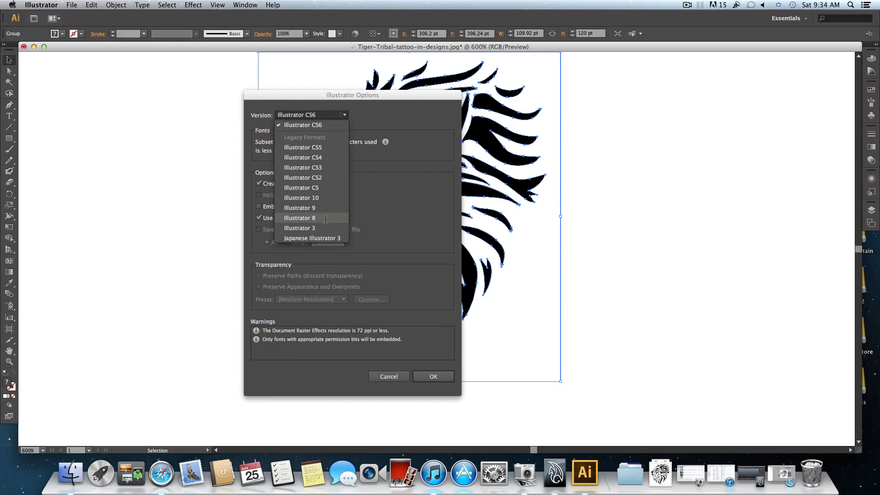
click(307, 218)
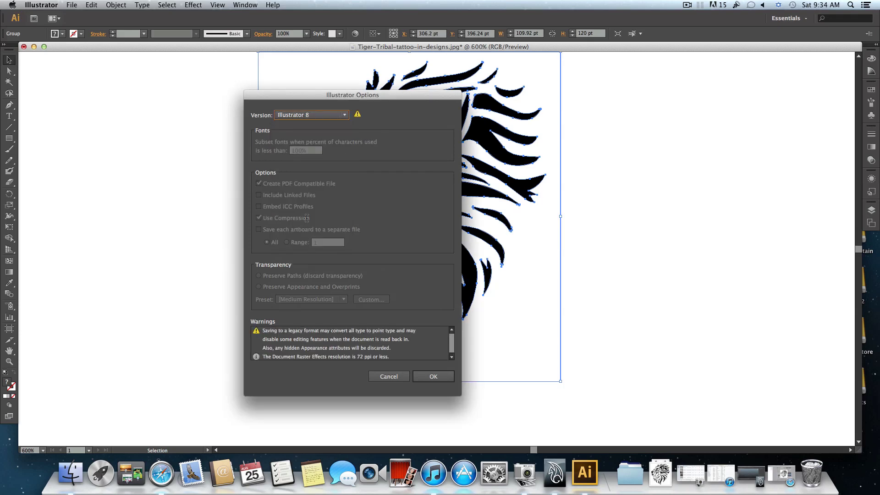
click(429, 376)
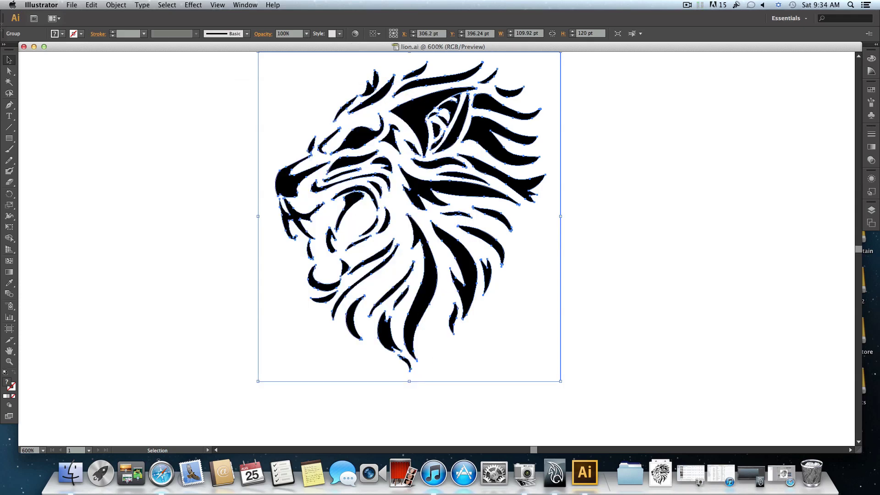
click(24, 5)
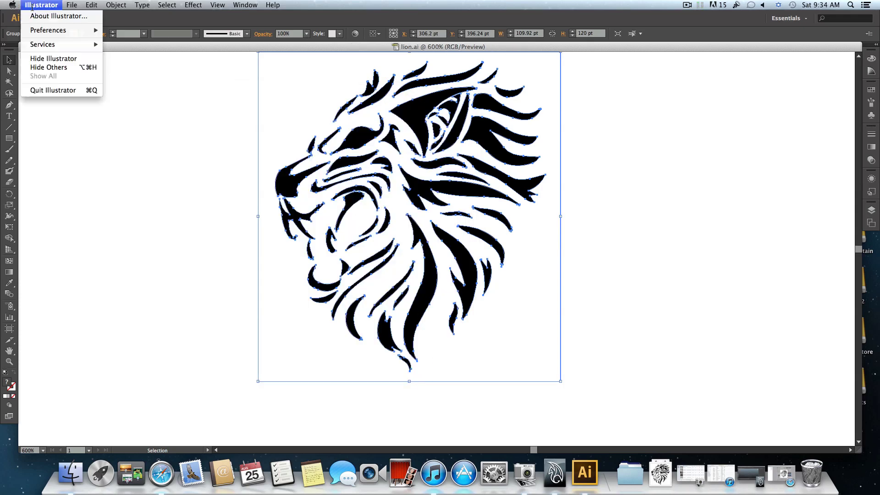
- Quit Illustrator, move lion.ai to the upper desktop, and bring Maya's empty scene forward
click(49, 90)
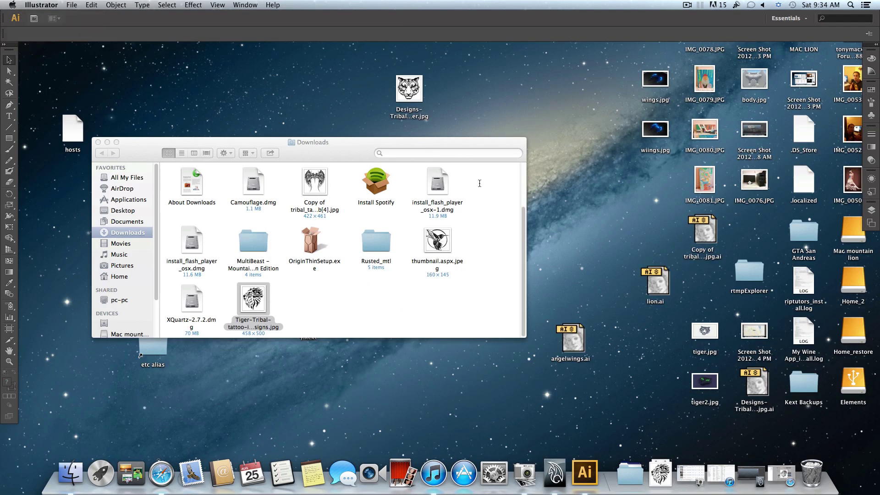
drag(655, 289, 540, 127)
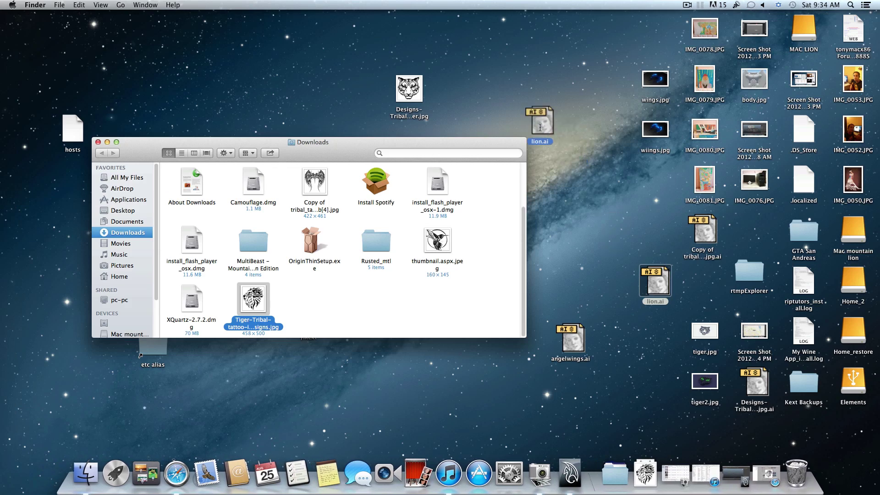
drag(209, 2, 479, 81)
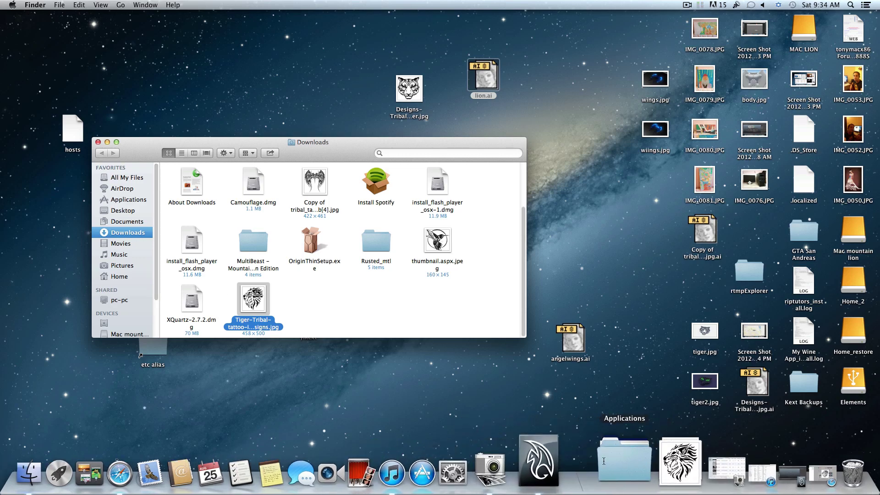
click(598, 460)
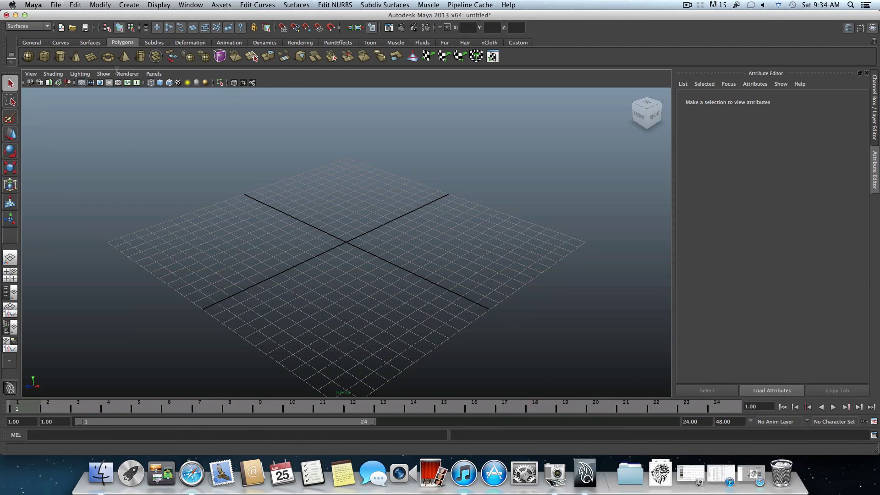
- Turn on Smooth Wireframe shading in the perspective viewport and tumble to face the grid
click(53, 74)
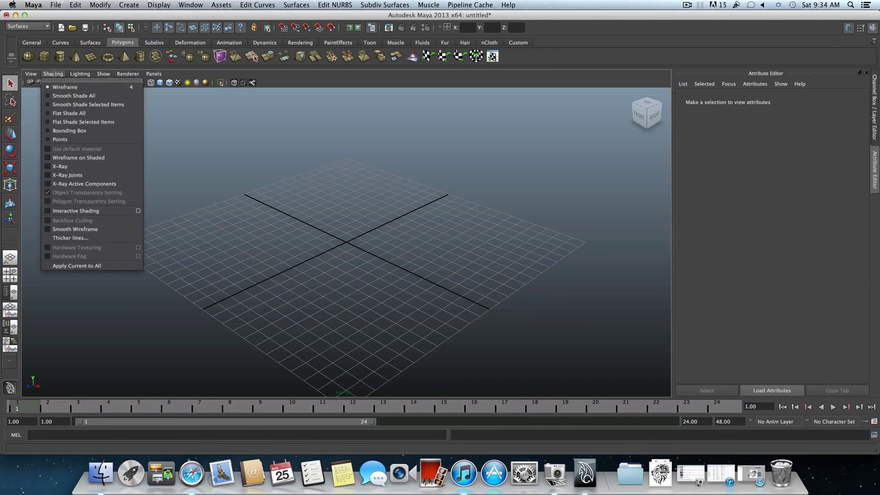
click(55, 229)
alt+drag(258, 256, 134, 101)
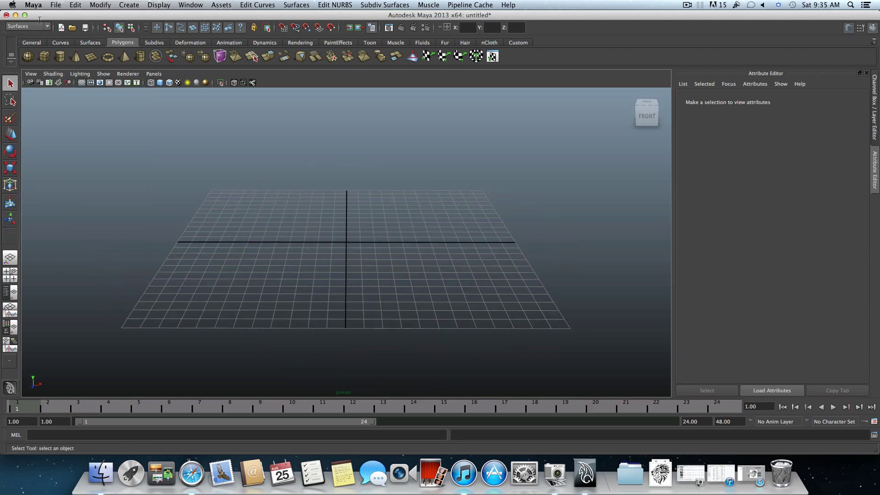
- Import lion.ai from the Desktop with file type Adobe(R) Illustrator(R)
click(55, 5)
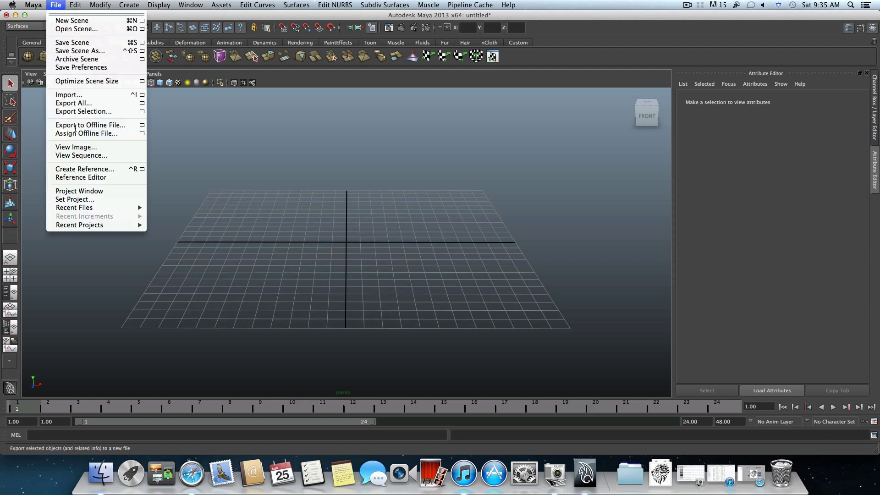
click(84, 96)
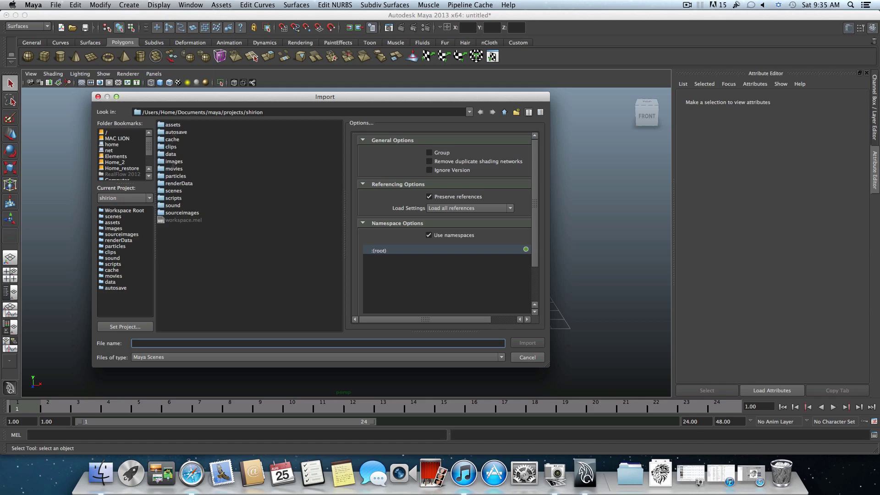
scroll(119, 162, down, 2)
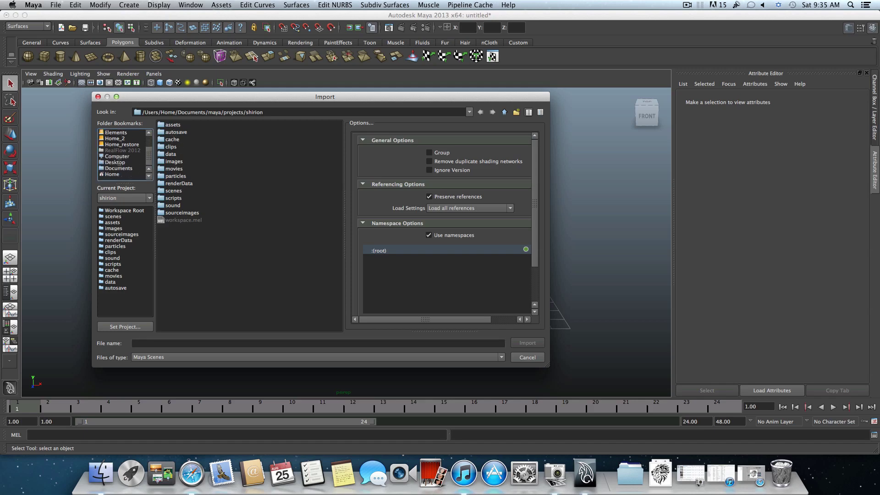
click(117, 162)
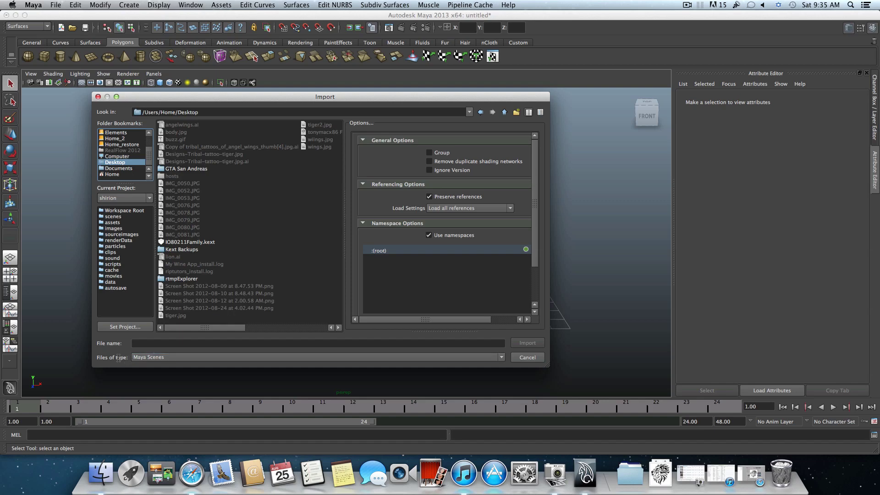
click(147, 357)
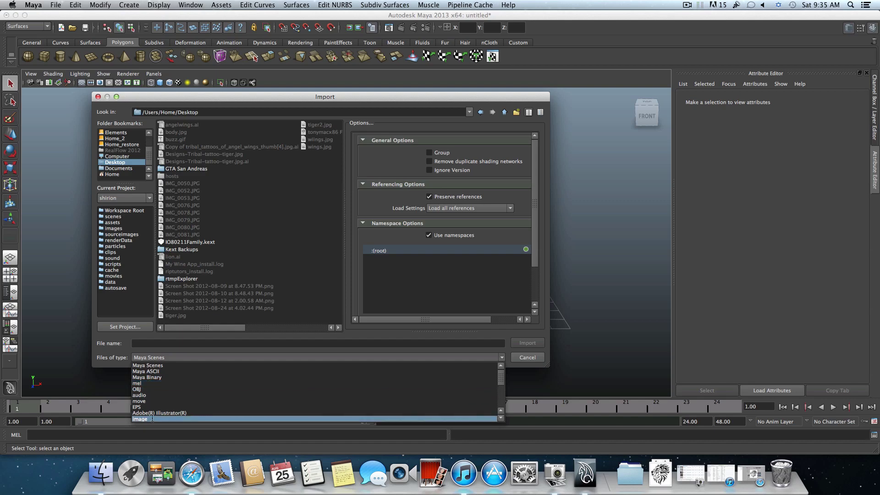
click(156, 413)
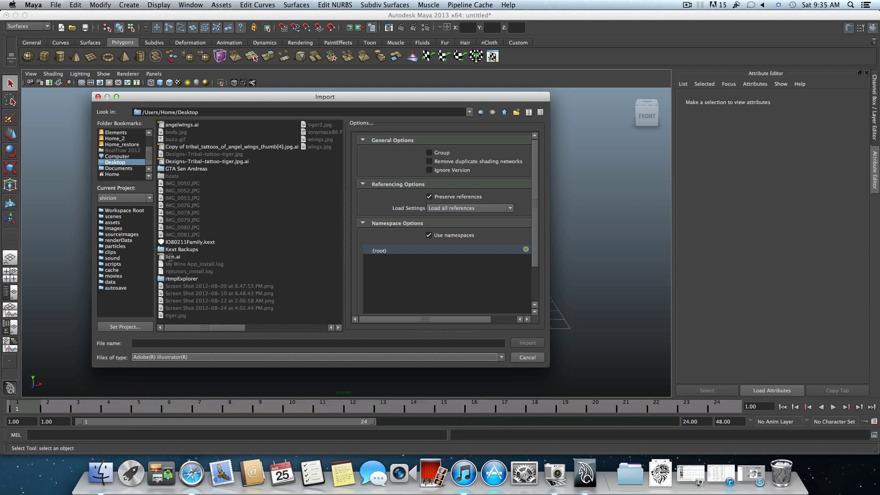
click(161, 257)
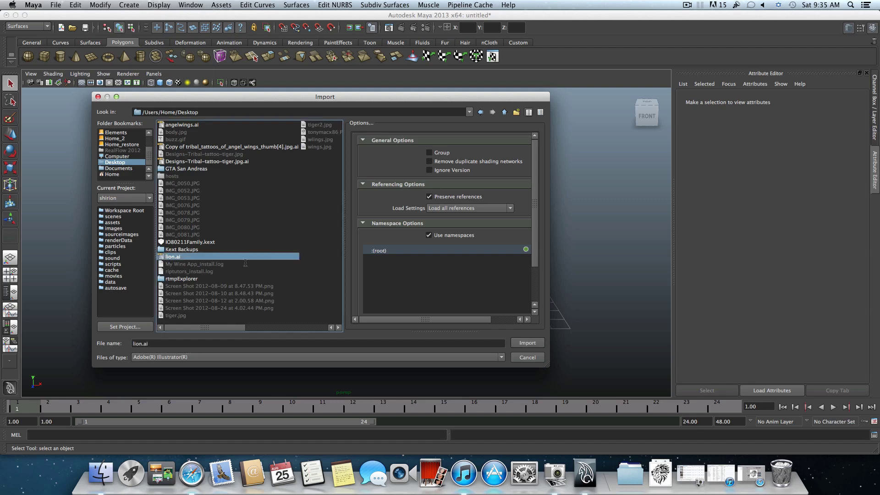
click(533, 345)
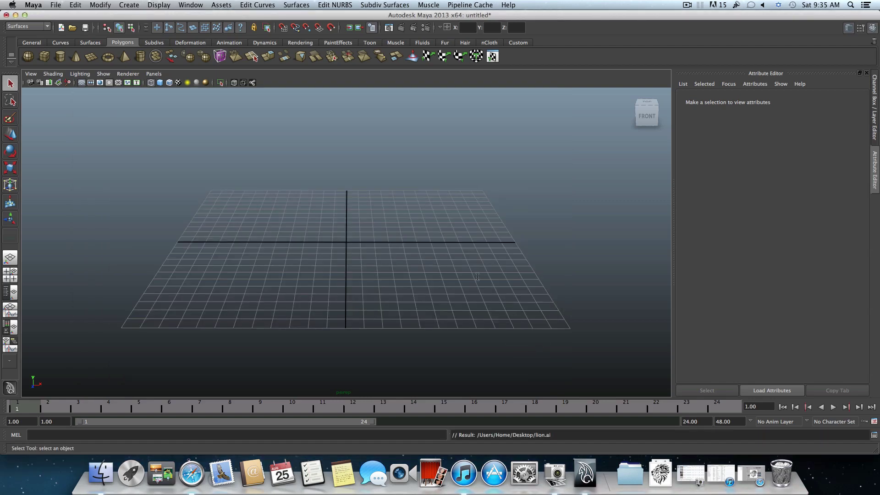
- Tumble and dolly the perspective view until the imported lion curves appear above the grid
mouse_move(477, 277)
alt+mouse_down()
mouse_move(485, 257)
mouse_move(514, 257)
mouse_move(487, 269)
alt+mouse_up()
alt+right_drag(488, 269, 480, 235)
alt+drag(492, 230, 316, 247)
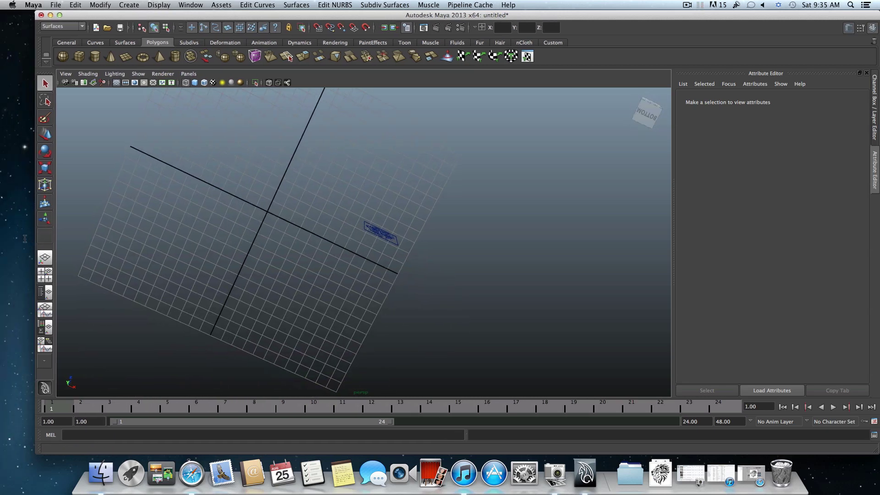
alt+drag(316, 247, 398, 214)
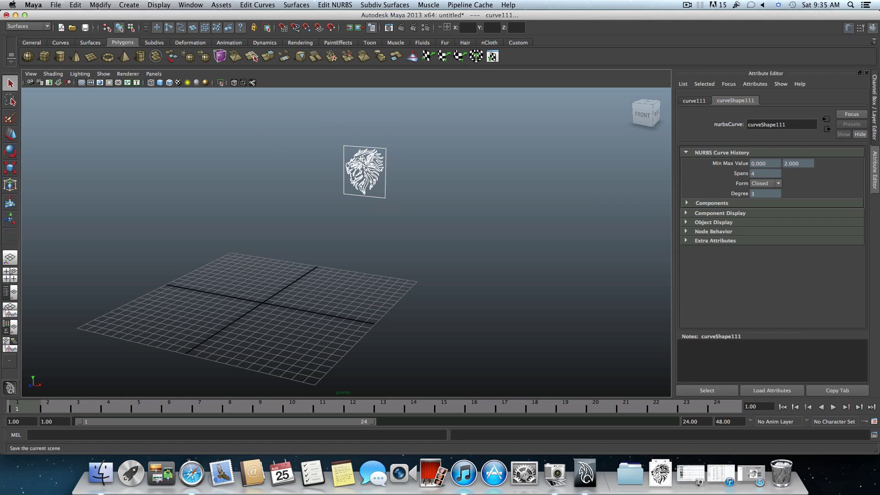
- Center the lion curves' pivot, then move them left along X and down along Y
click(98, 5)
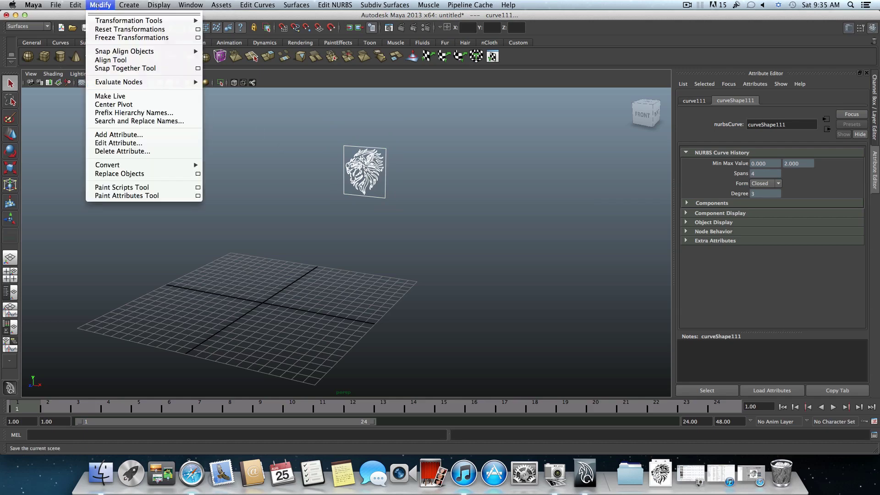
click(111, 105)
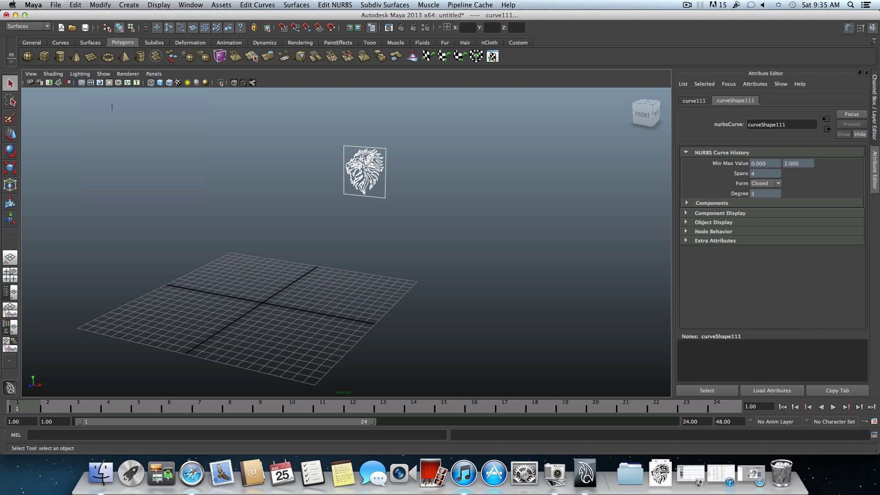
key(w)
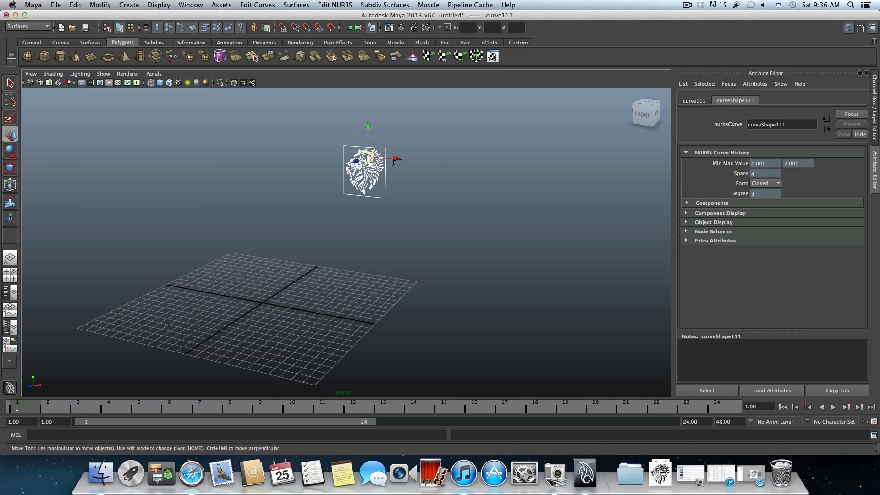
drag(395, 162, 298, 156)
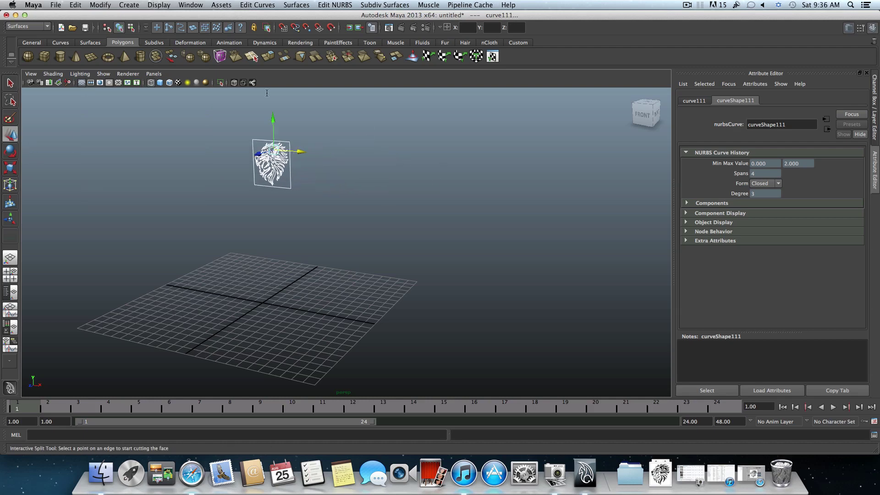
alt+drag(271, 103, 288, 273)
drag(256, 242, 258, 256)
- Shift the lion further left along X and frame it close up in the view
alt+right_drag(257, 255, 319, 264)
alt+drag(319, 265, 346, 228)
alt+right_drag(347, 228, 362, 270)
alt+drag(363, 269, 409, 245)
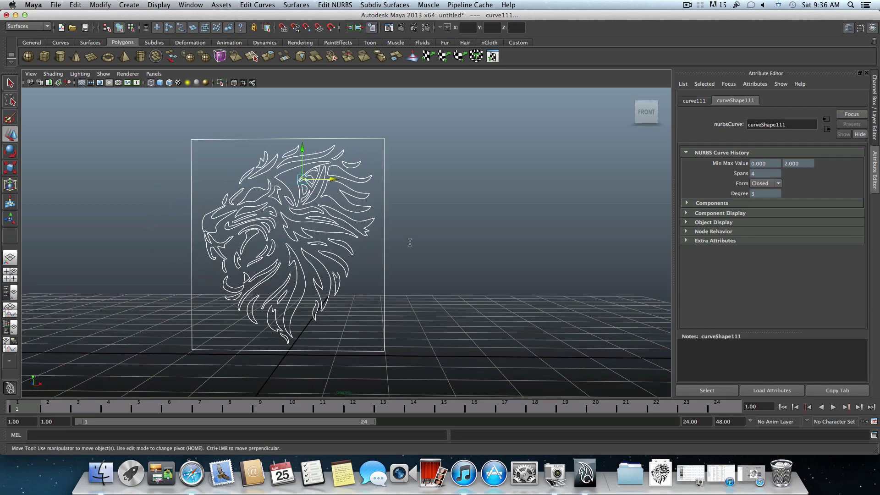
click(410, 243)
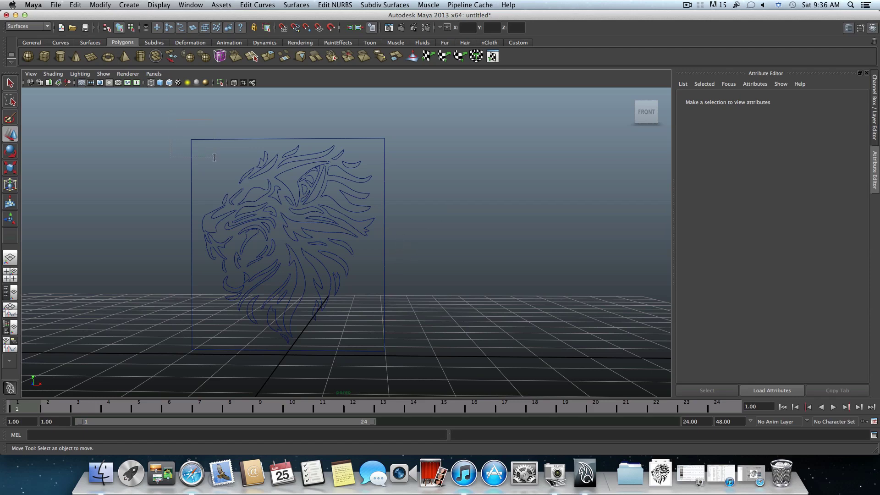
drag(214, 158, 216, 155)
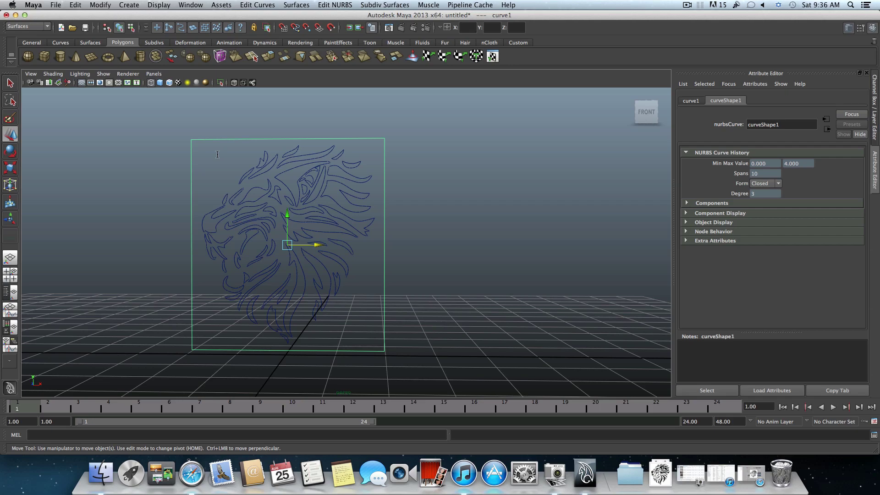
click(217, 154)
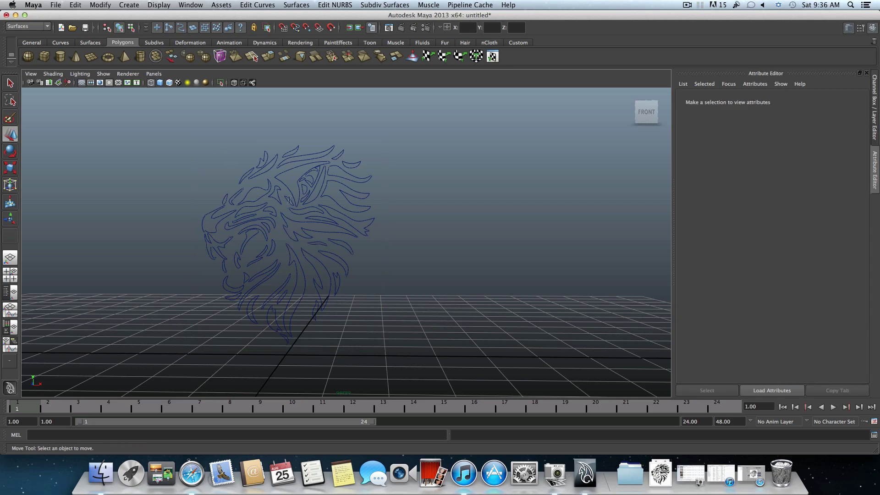
alt+drag(289, 200, 279, 185)
- Zoom and orbit in close on the lion curves to locate the eye curve
scroll(361, 209, up, 3)
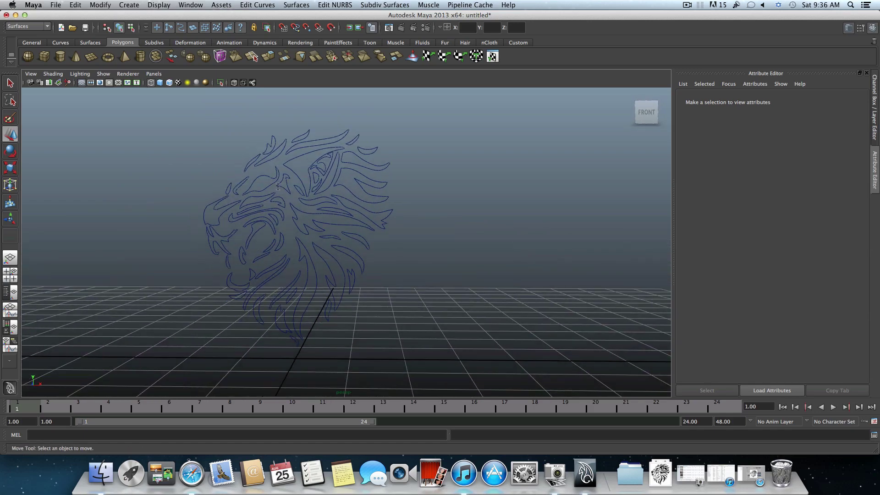
alt+right_drag(279, 186, 264, 198)
mouse_move(265, 197)
alt+mouse_down()
mouse_move(284, 213)
mouse_move(294, 202)
mouse_move(286, 202)
mouse_move(303, 201)
mouse_move(266, 201)
alt+mouse_up()
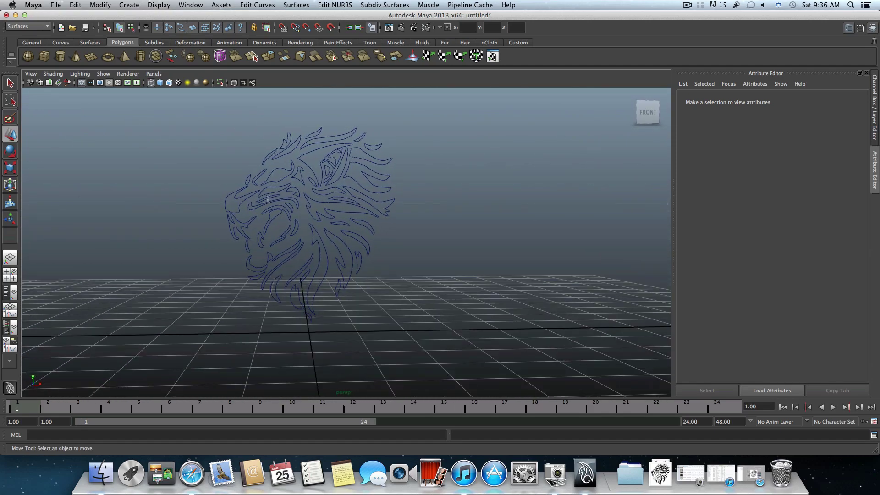
alt+right_drag(264, 199, 264, 209)
alt+drag(256, 210, 261, 228)
alt+right_drag(205, 228, 257, 224)
scroll(256, 223, up, 10)
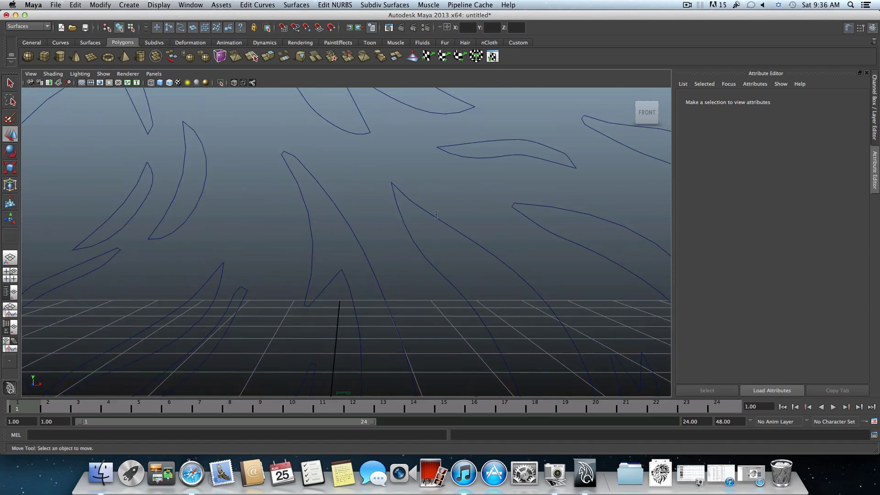
scroll(301, 225, down, 10)
alt+drag(313, 180, 293, 210)
scroll(206, 195, up, 3)
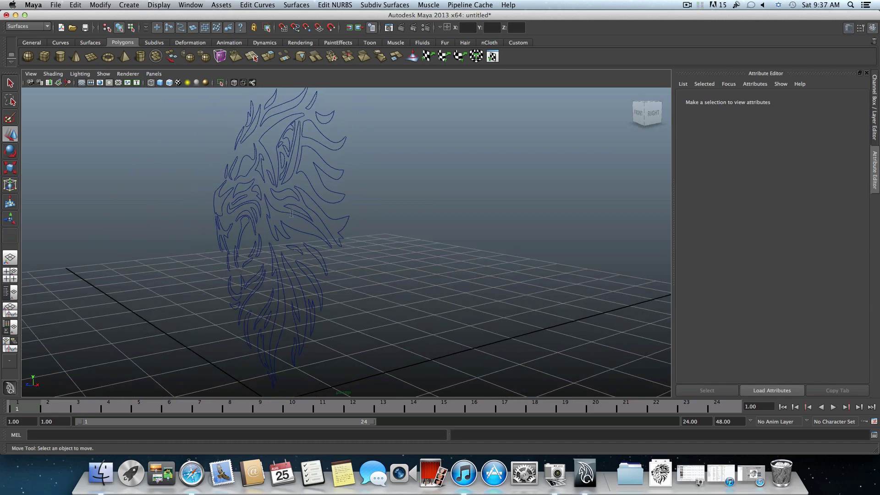
- Select the eye curve and nudge it left and slightly out in depth, then reframe the front
click(293, 212)
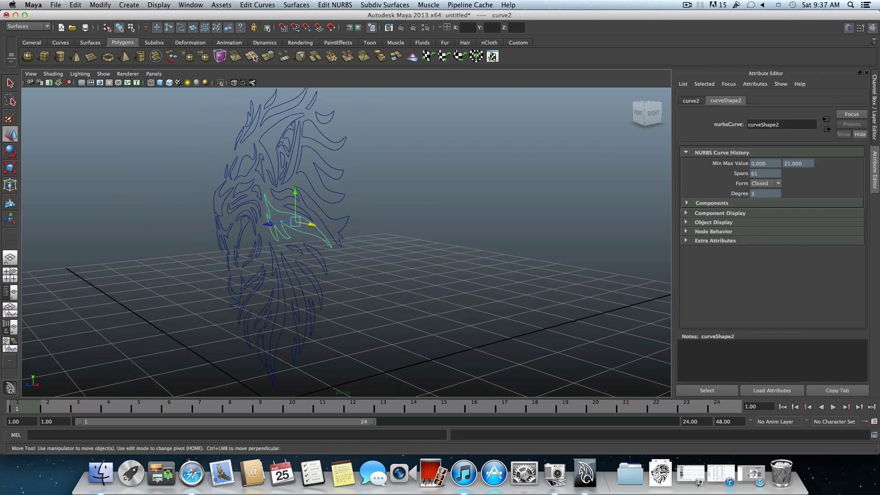
drag(268, 224, 215, 230)
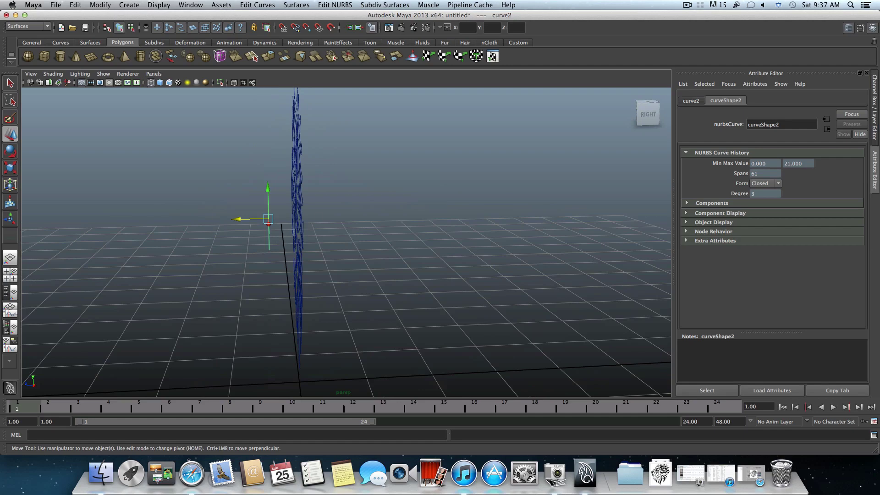
middle_drag(291, 233, 289, 234)
alt+drag(263, 223, 276, 125)
alt+drag(264, 209, 307, 198)
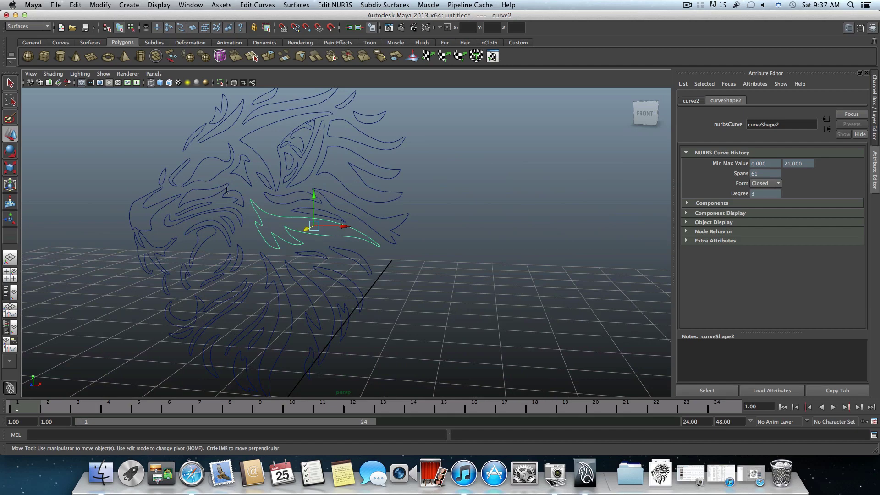
scroll(226, 190, down, 3)
alt+drag(226, 190, 313, 211)
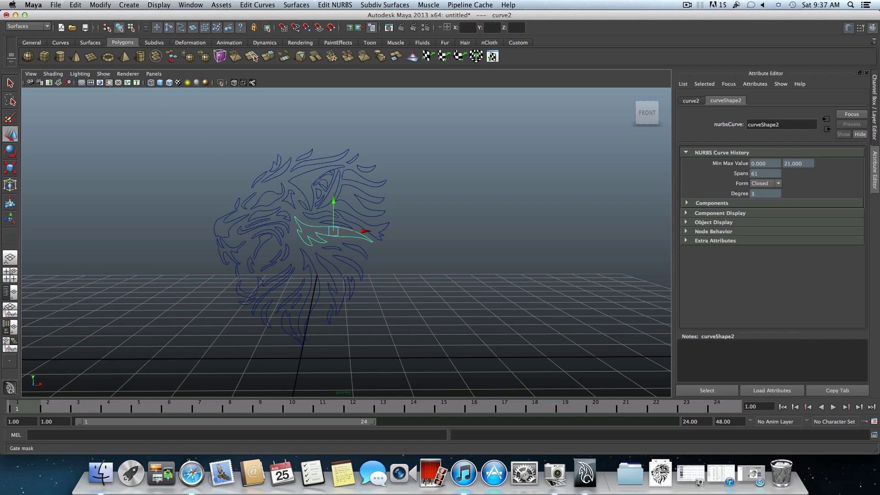
click(46, 28)
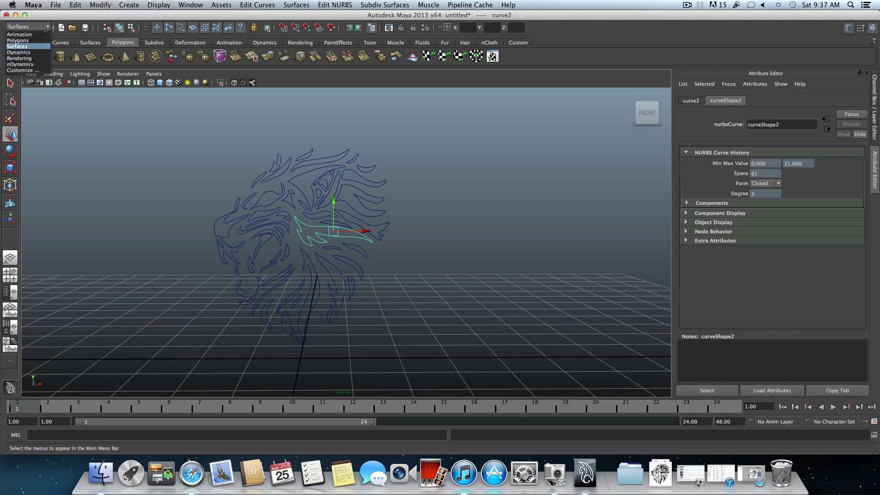
click(16, 46)
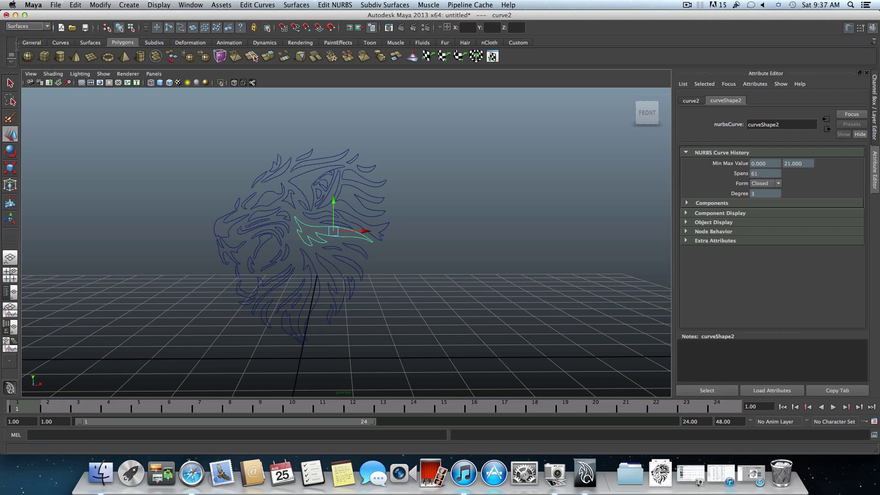
click(294, 4)
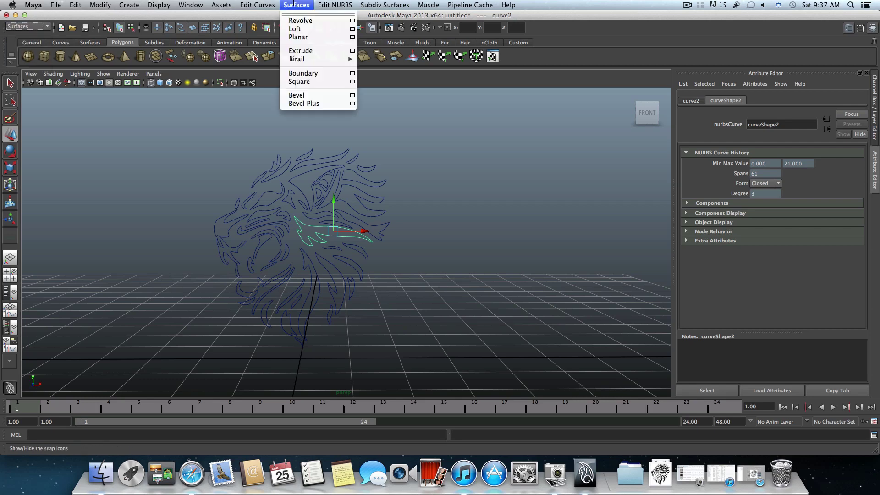
click(352, 105)
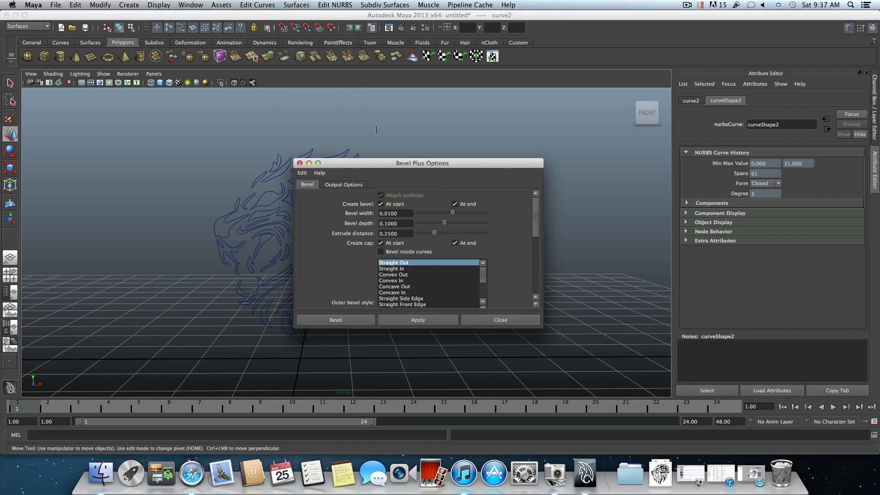
drag(316, 163, 369, 115)
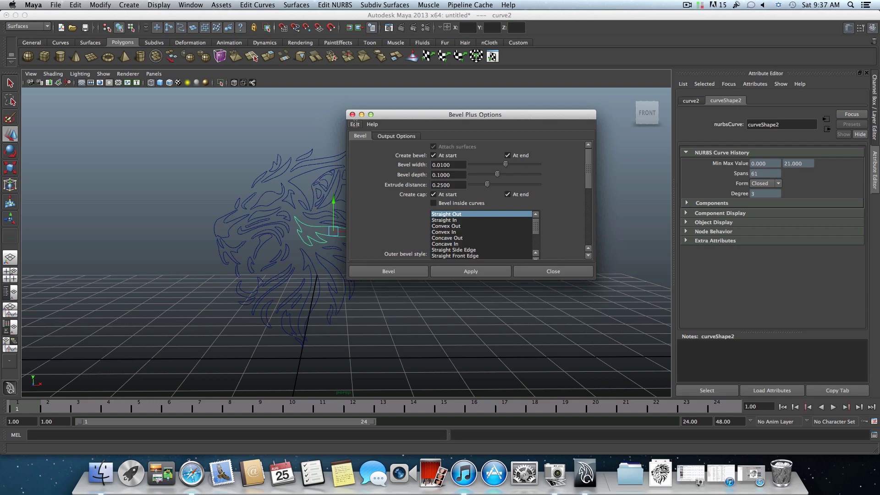
click(355, 124)
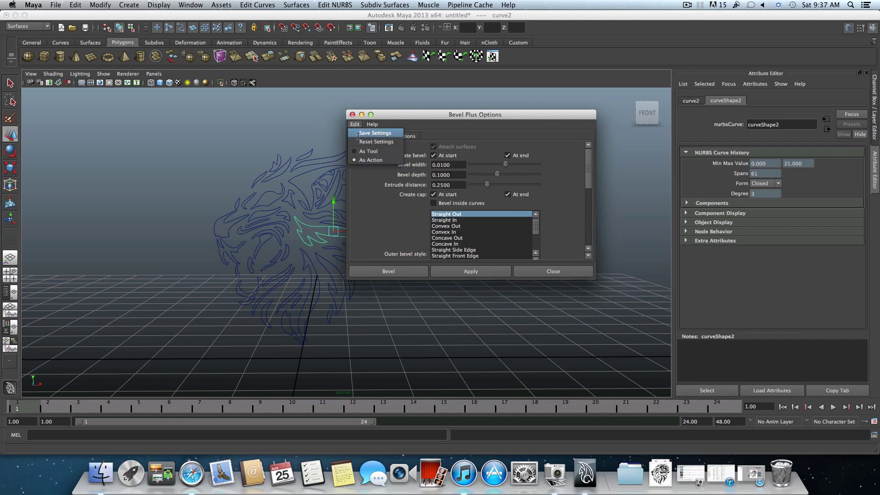
click(384, 121)
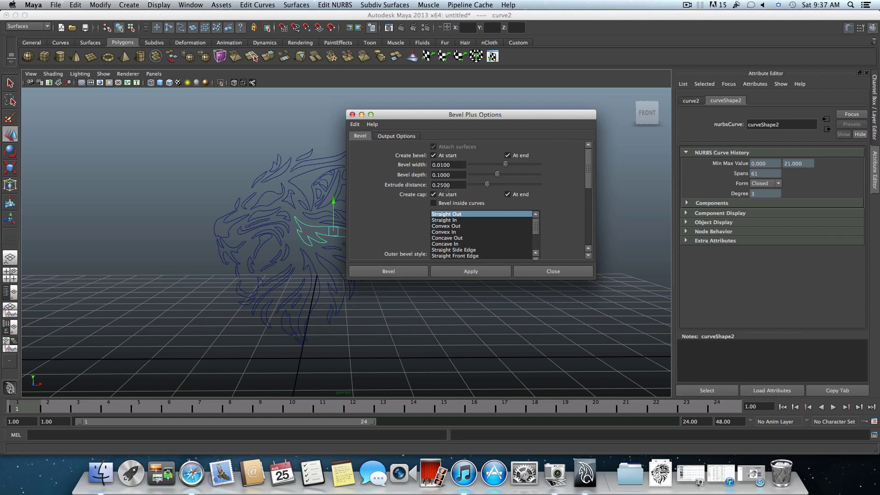
drag(438, 114, 429, 102)
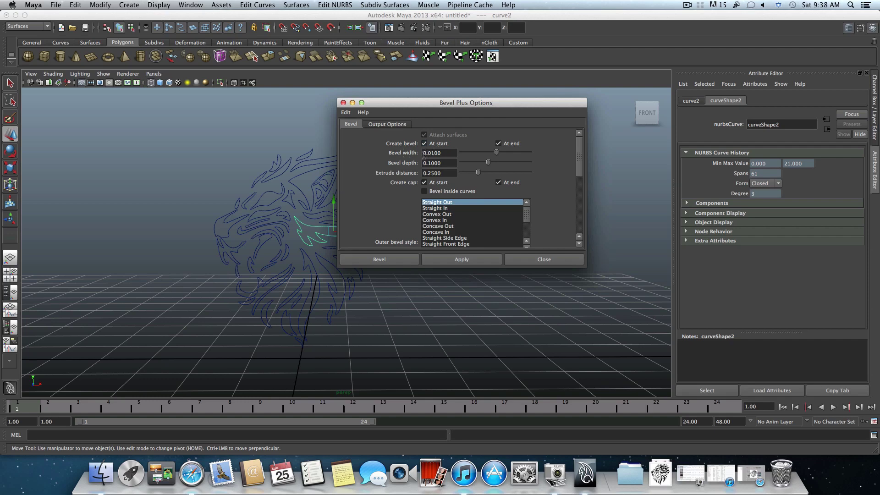
drag(427, 153, 440, 153)
click(436, 153)
- Bevel Plus the eye curve with width 0.01, depth 0.1 and extrude distance 0.25
click(352, 103)
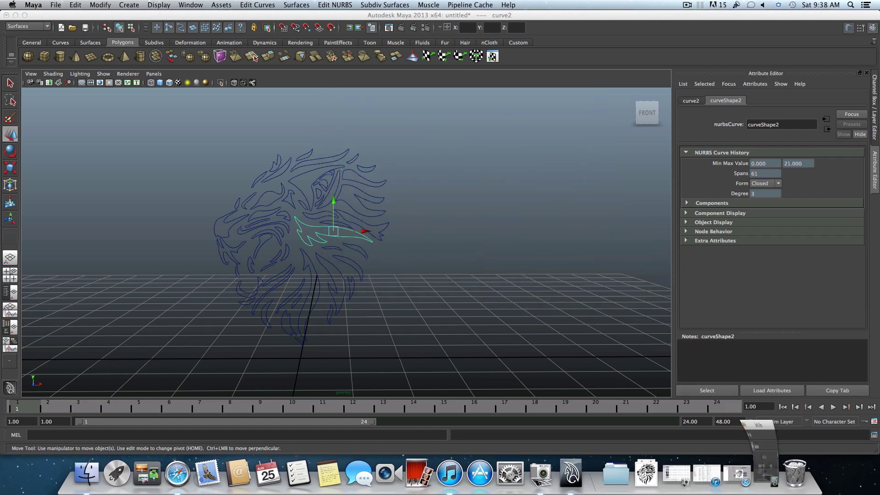
alt+drag(327, 234, 310, 222)
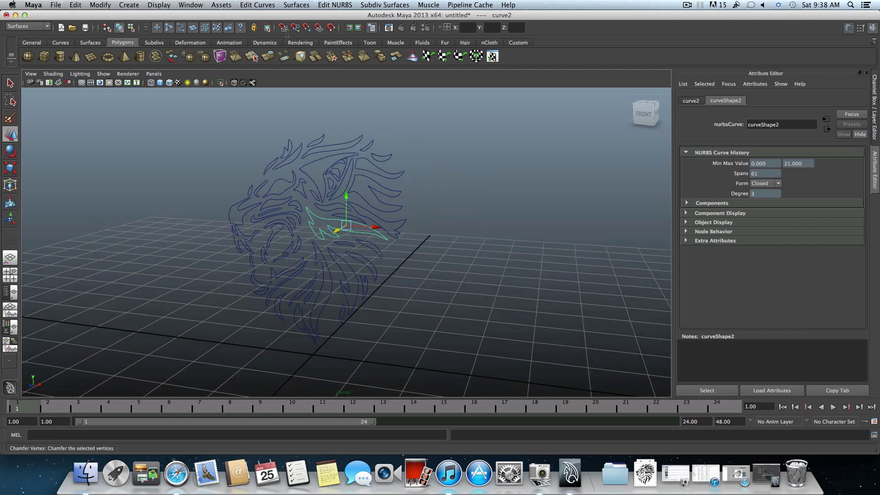
click(257, 5)
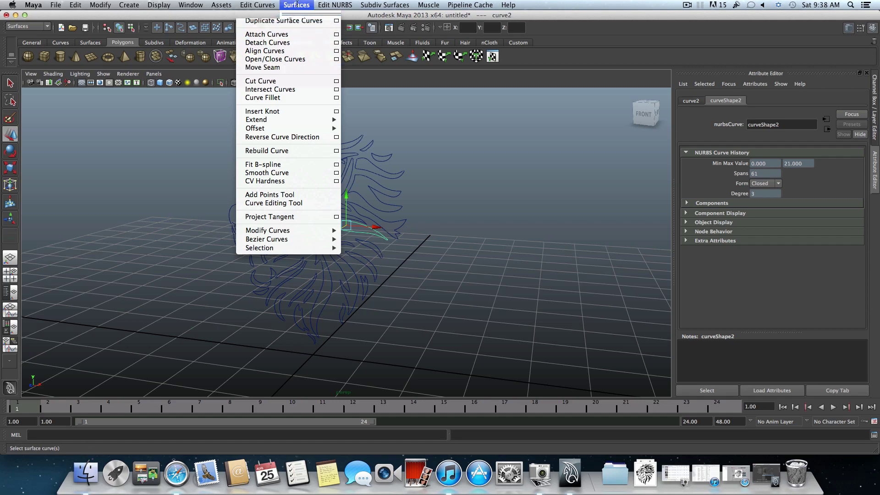
mouse_move(296, 5)
click(351, 104)
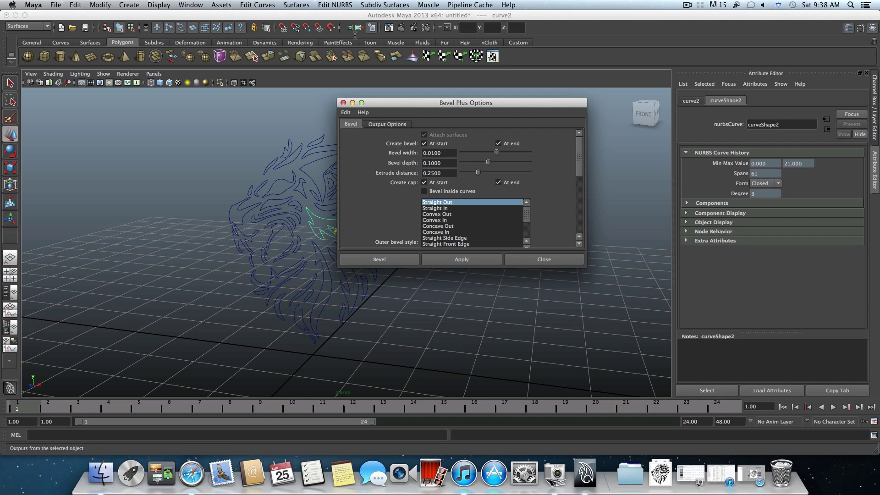
drag(379, 102, 416, 87)
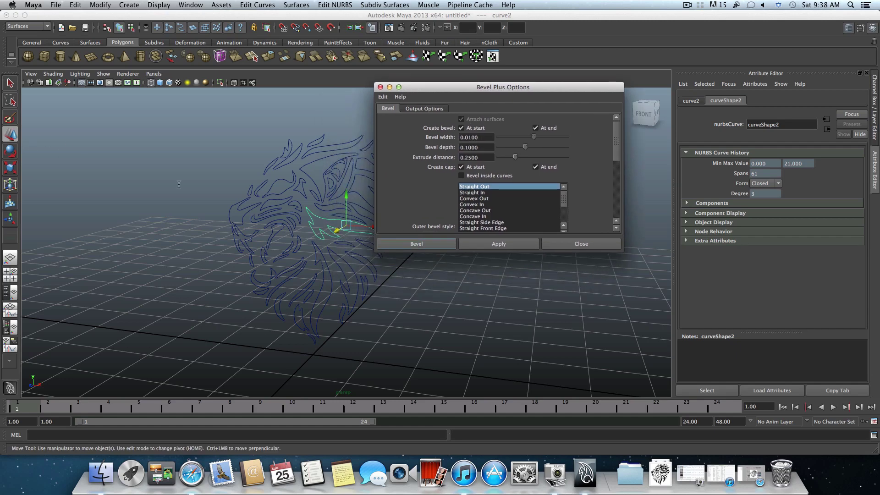
click(403, 244)
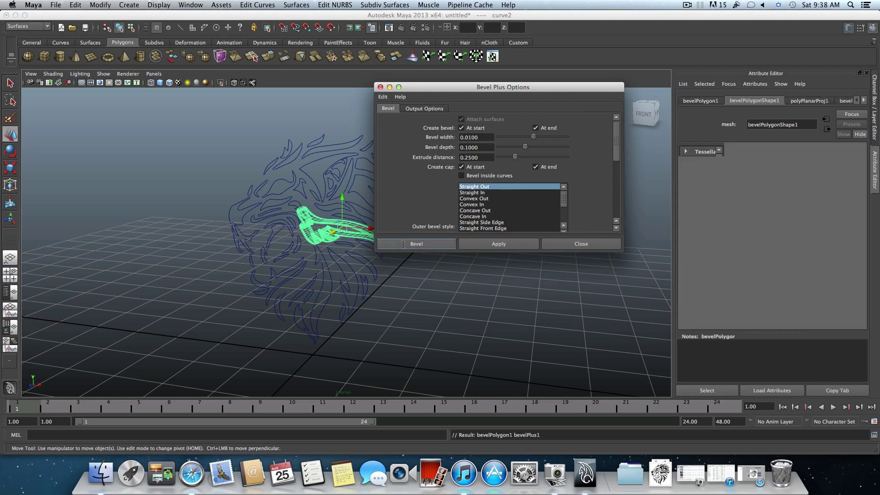
mouse_move(390, 249)
alt+mouse_down()
mouse_move(365, 242)
mouse_move(413, 242)
mouse_move(371, 243)
mouse_move(390, 243)
alt+mouse_up()
alt+right_drag(390, 243, 409, 243)
alt+drag(409, 243, 369, 248)
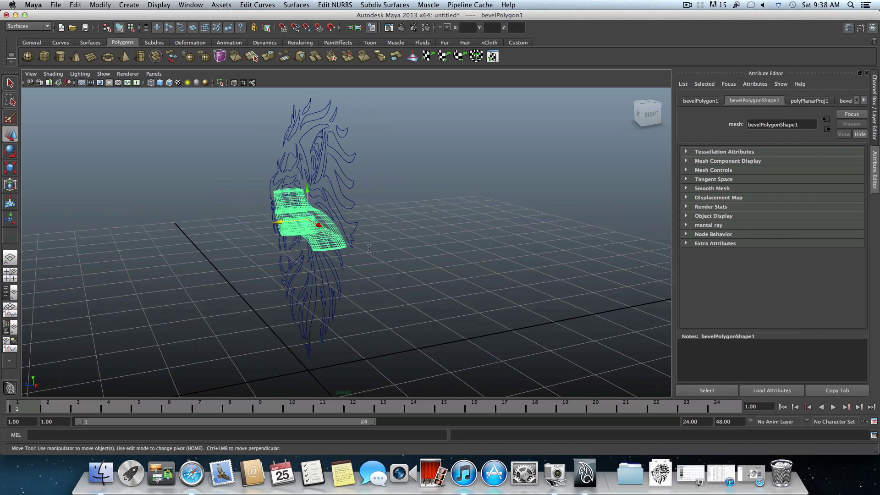
alt+drag(334, 248, 389, 233)
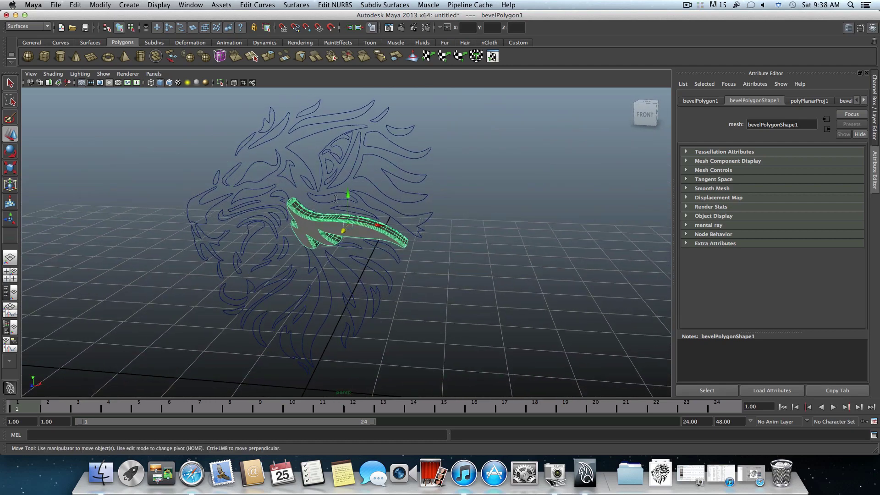
- Repeat Bevel Plus with G on five brow and upper mane curves, up to bevelPolygon6
click(355, 230)
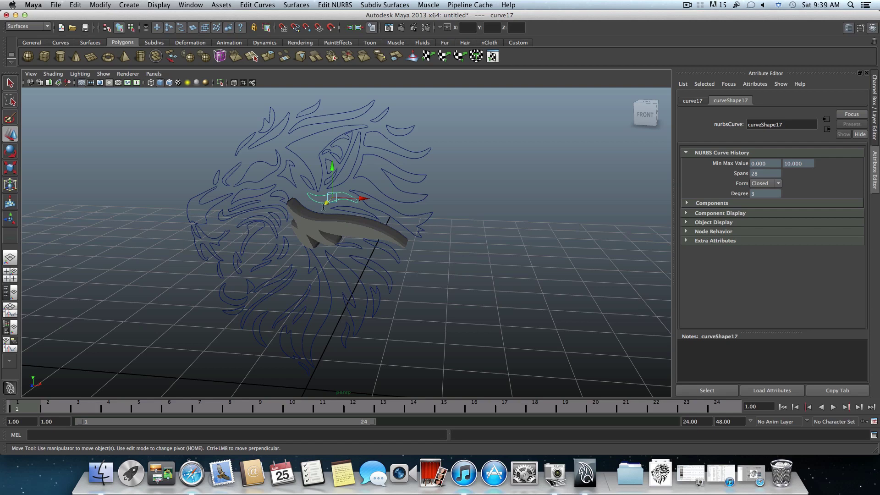
key(g)
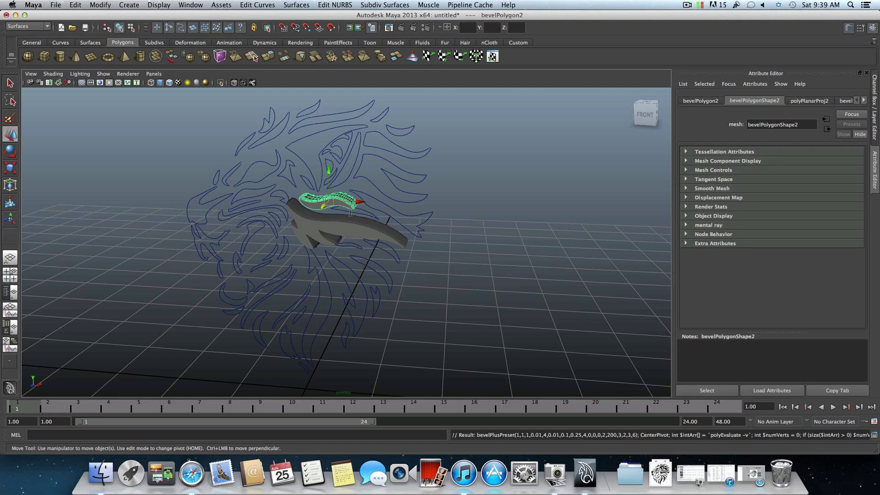
click(367, 209)
key(g)
click(370, 197)
key(g)
click(374, 184)
key(g)
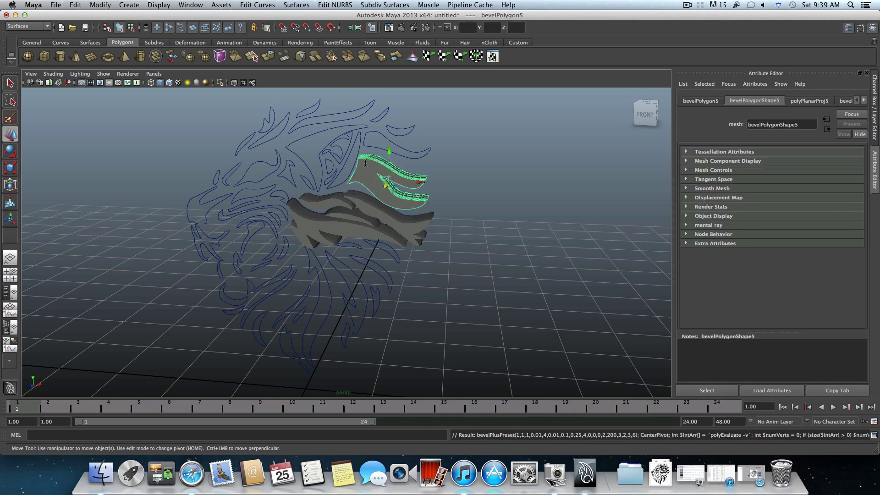
click(374, 145)
key(g)
alt+drag(361, 171, 326, 195)
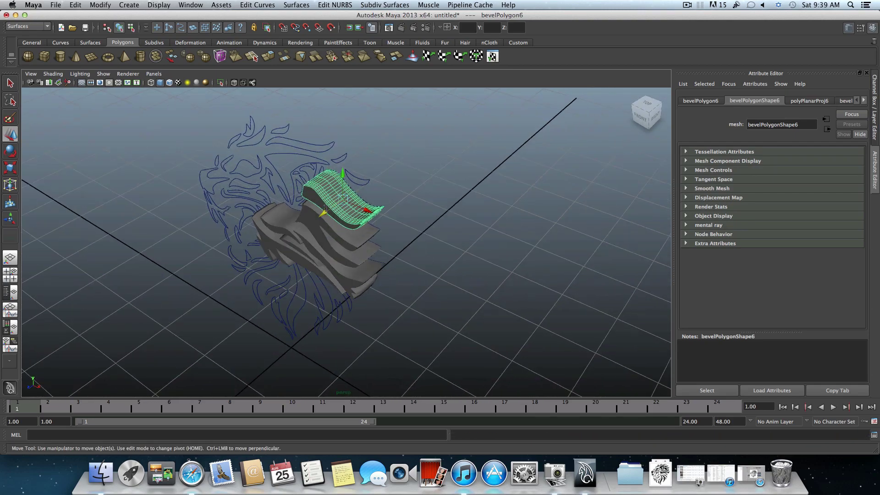
- Bevel one more upper-mane curve with G, then select the next curve and orbit around the pieces
click(334, 160)
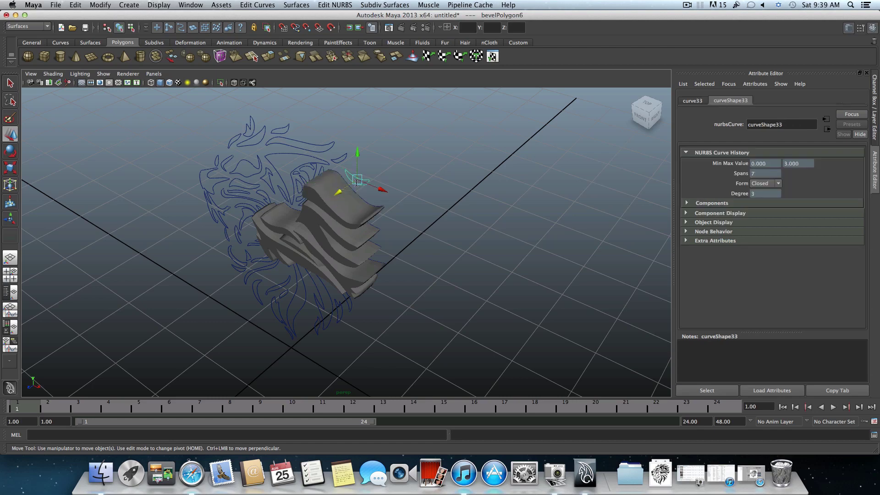
key(g)
click(334, 160)
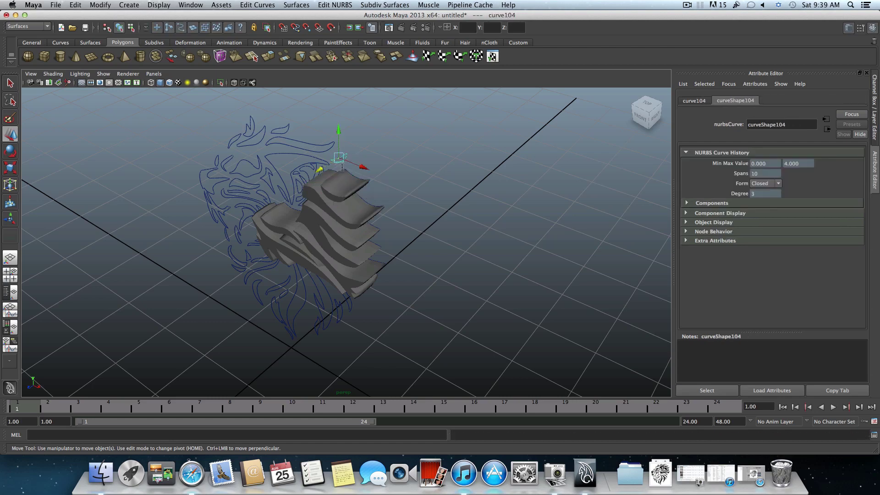
mouse_move(343, 170)
alt+mouse_down()
mouse_move(303, 170)
mouse_move(367, 193)
mouse_move(336, 153)
alt+mouse_up()
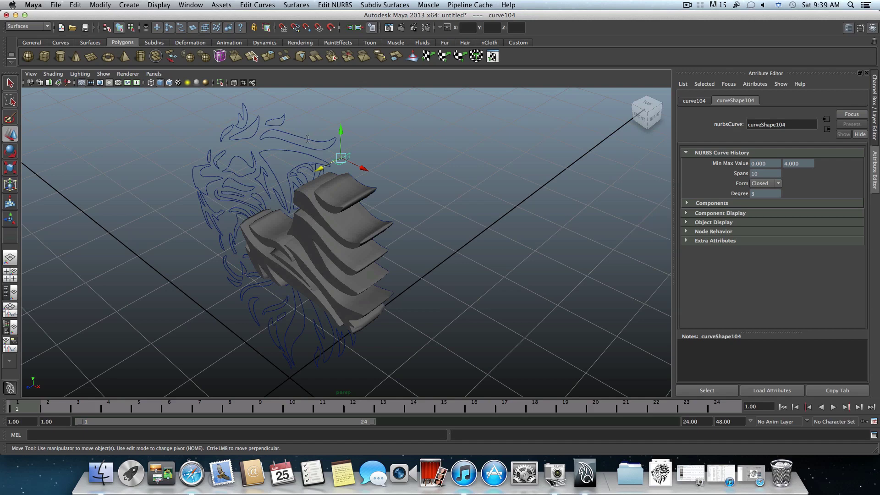
click(304, 155)
click(308, 146)
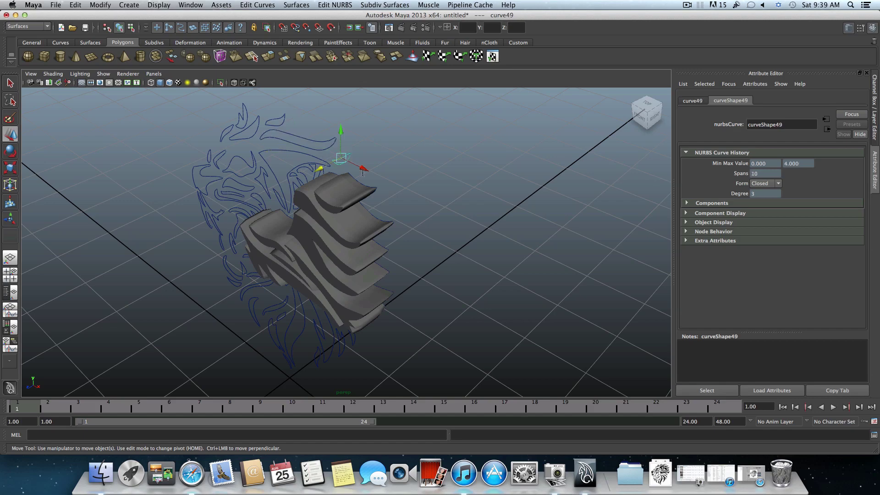
alt+drag(364, 172, 284, 136)
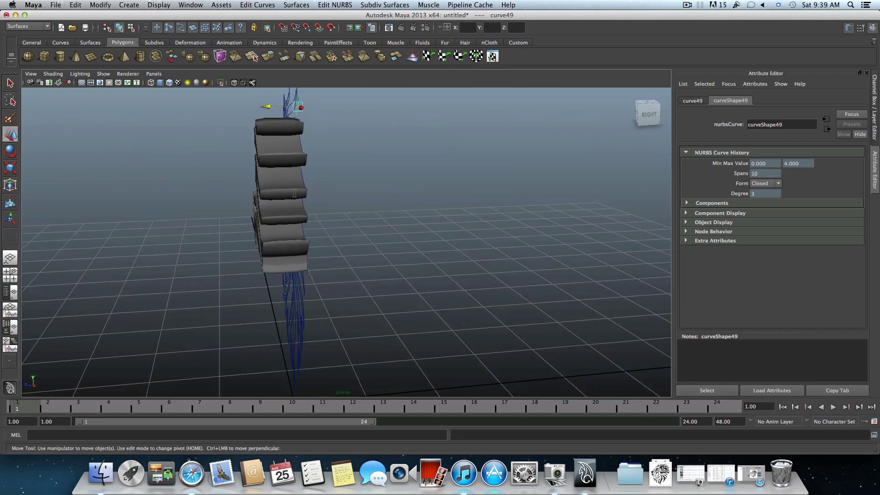
alt+drag(300, 195, 291, 184)
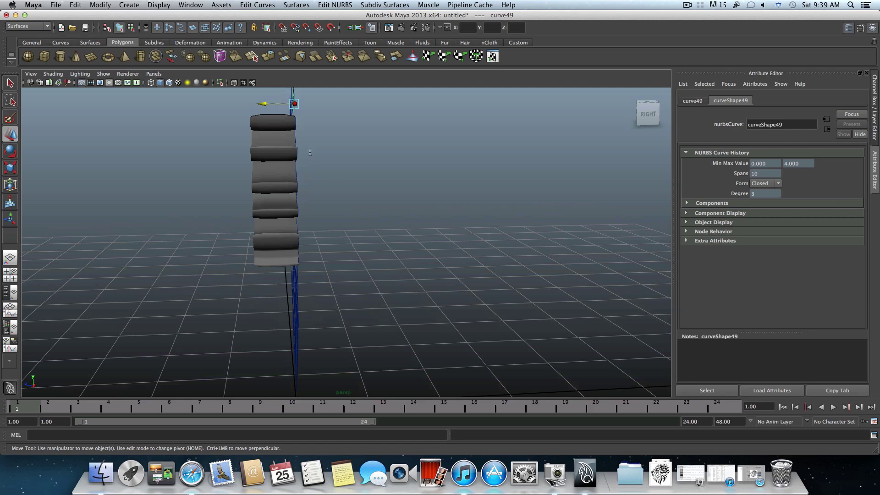
alt+drag(310, 152, 329, 173)
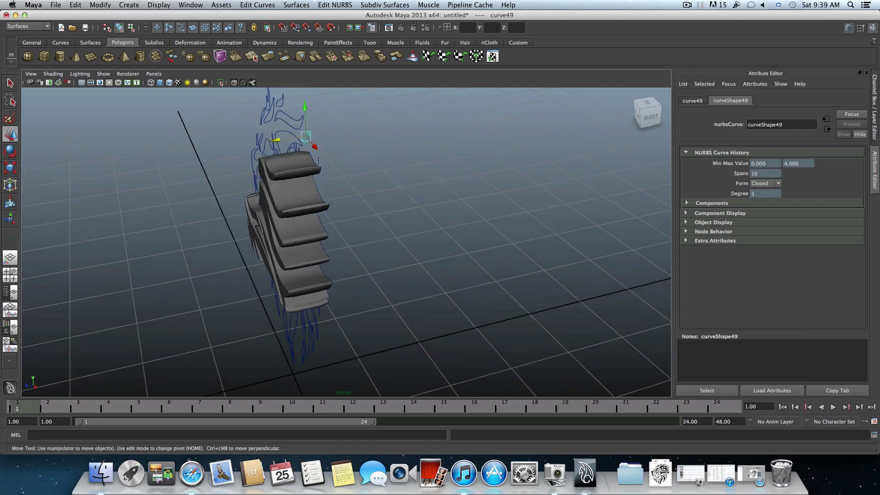
- Bevel the selected curve and two more mane curves, repeating with G
key(g)
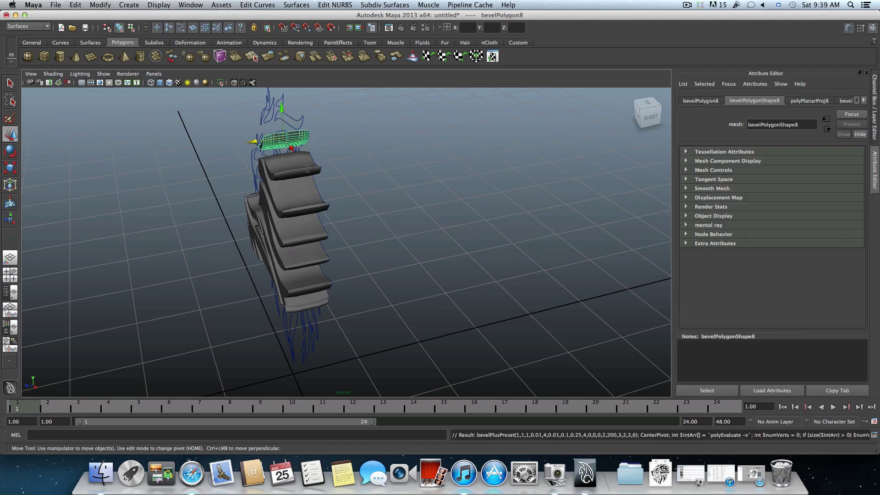
alt+drag(307, 168, 320, 147)
click(294, 179)
key(g)
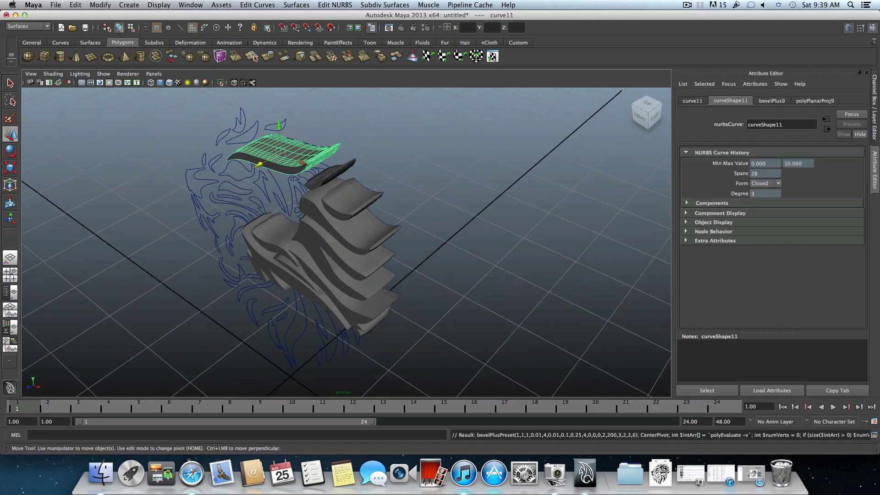
click(291, 185)
alt+drag(294, 195, 319, 182)
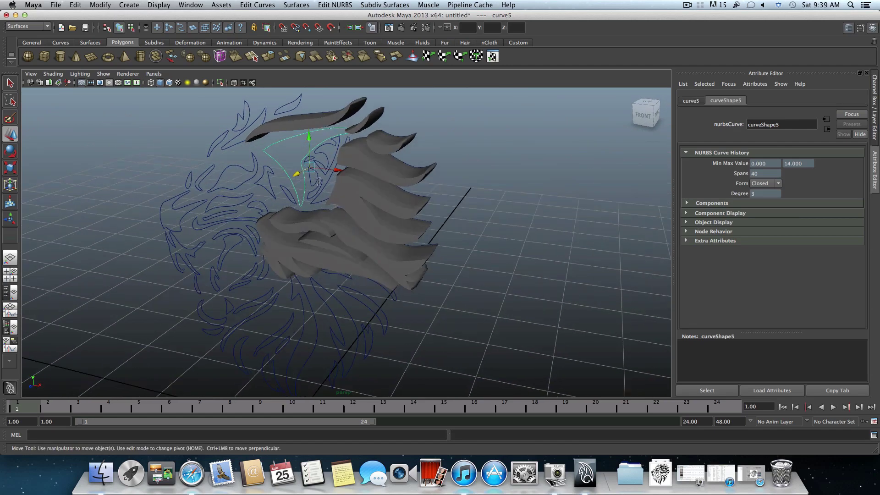
key(g)
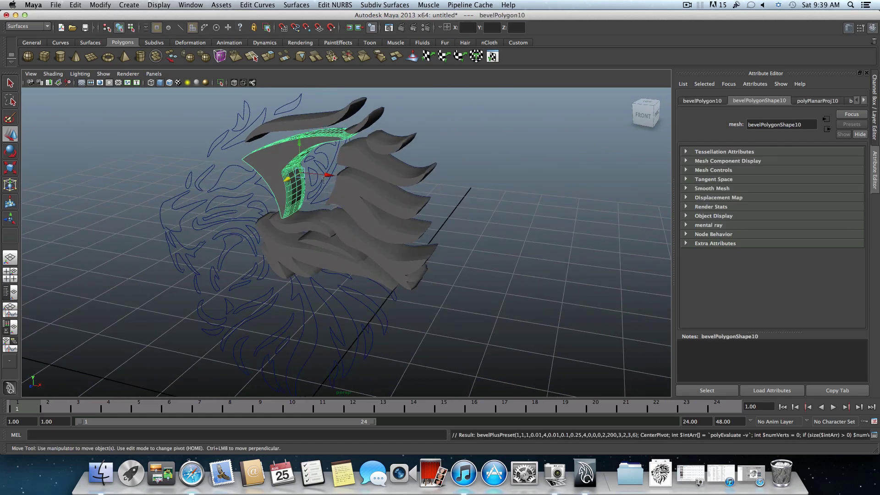
- Bevel two curves near the eye using Surfaces > Bevel Plus from the menu
click(296, 4)
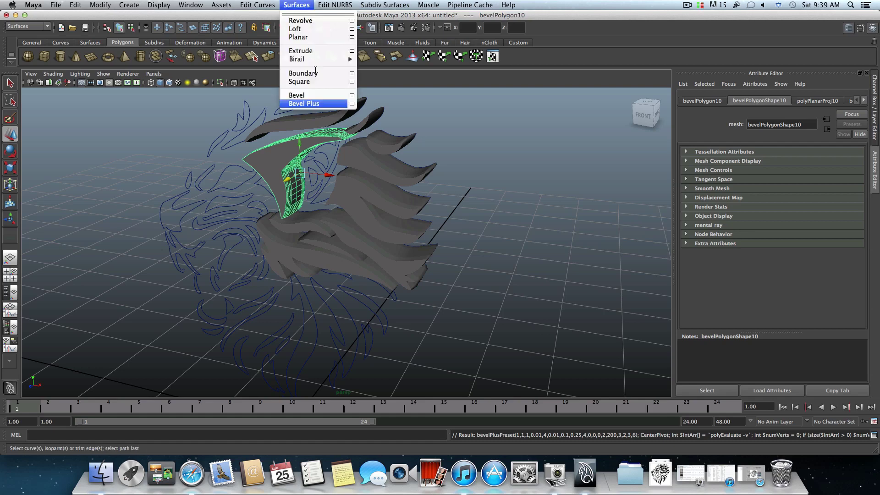
click(325, 158)
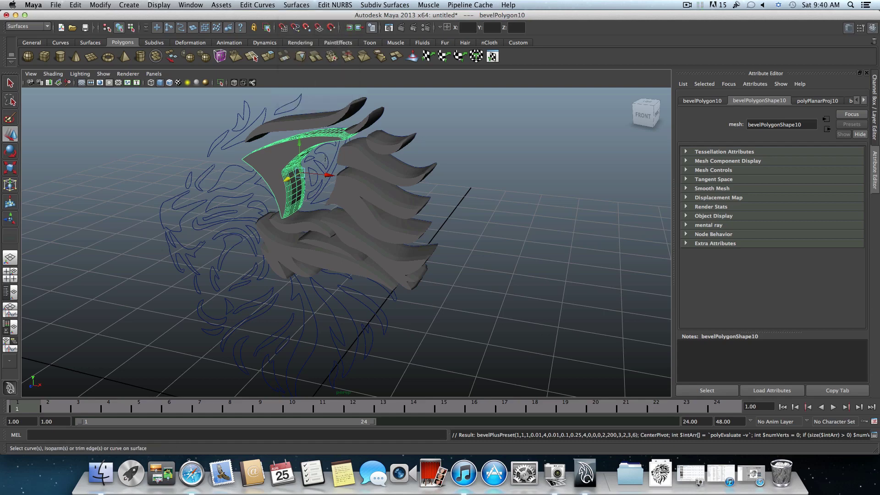
click(325, 158)
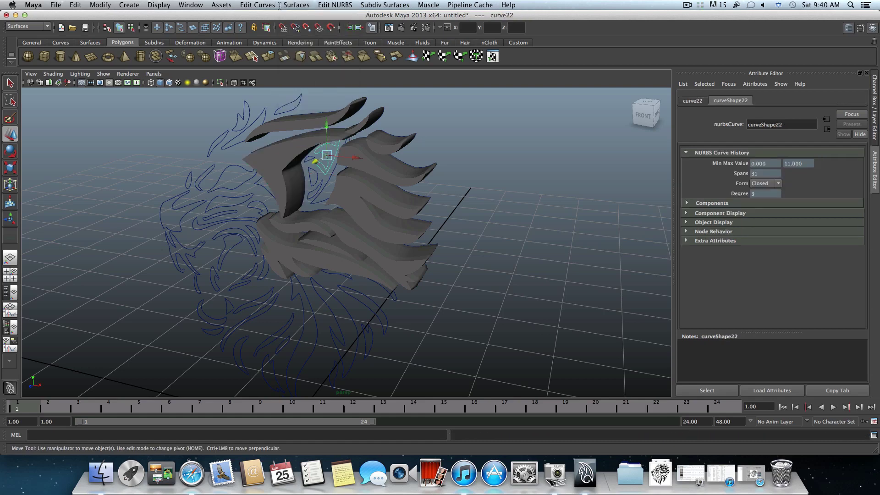
click(259, 5)
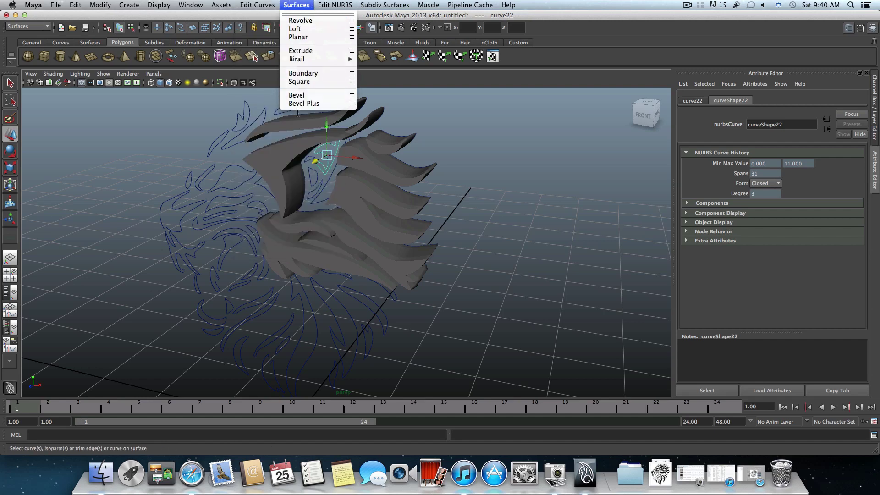
click(300, 103)
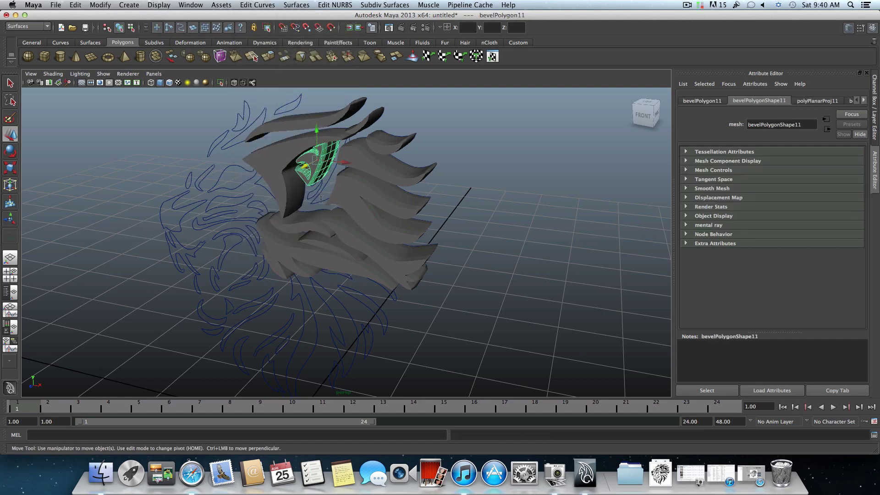
click(318, 141)
click(296, 5)
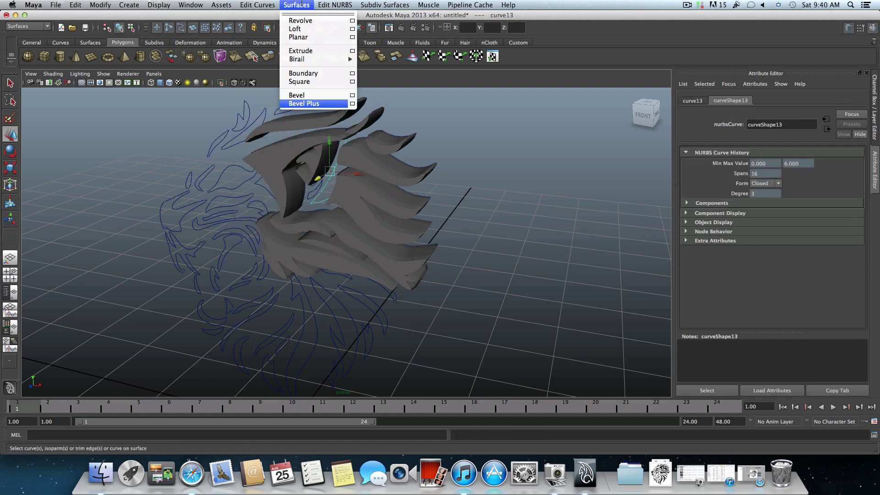
click(309, 103)
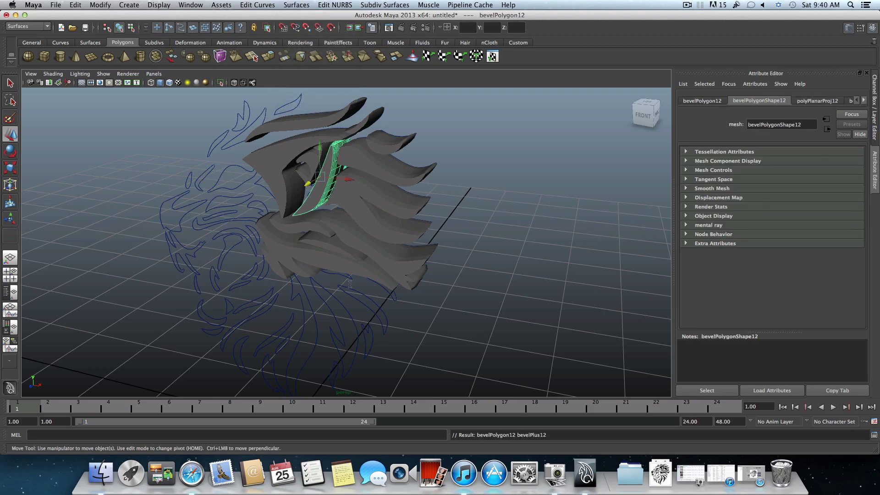
- Bevel four more mane curves from a front view, repeating with G
alt+drag(350, 285, 350, 251)
click(353, 247)
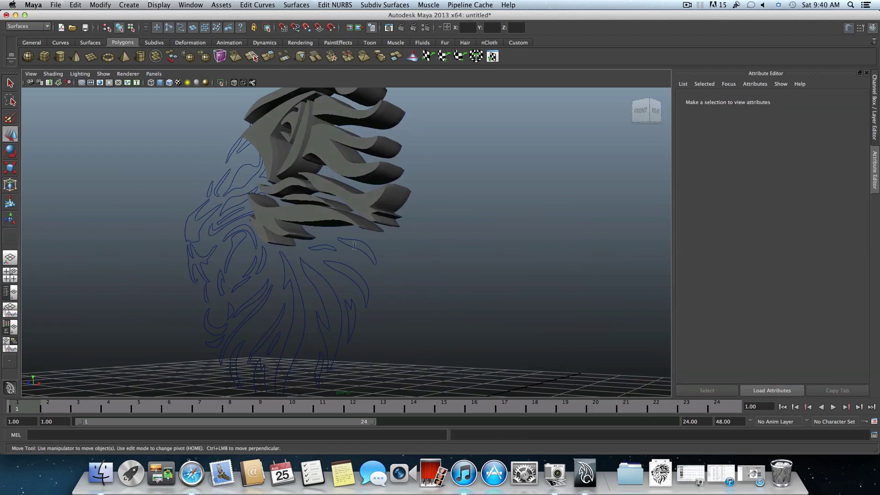
key(g)
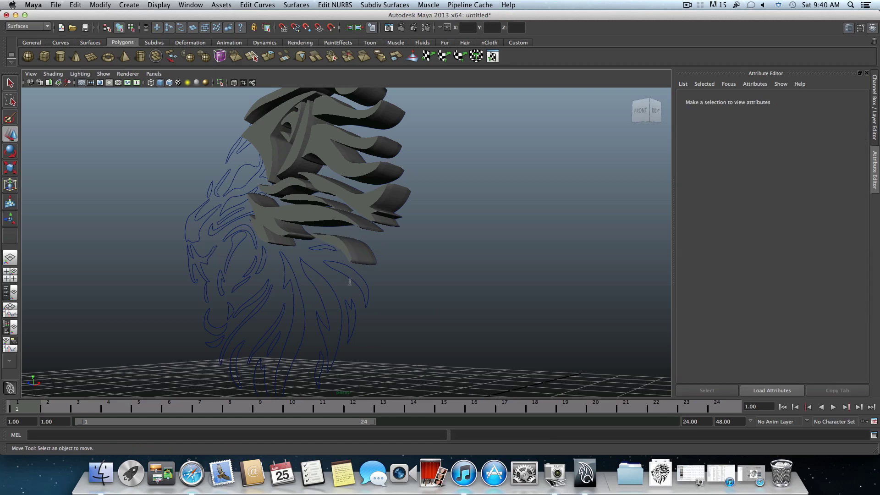
click(338, 264)
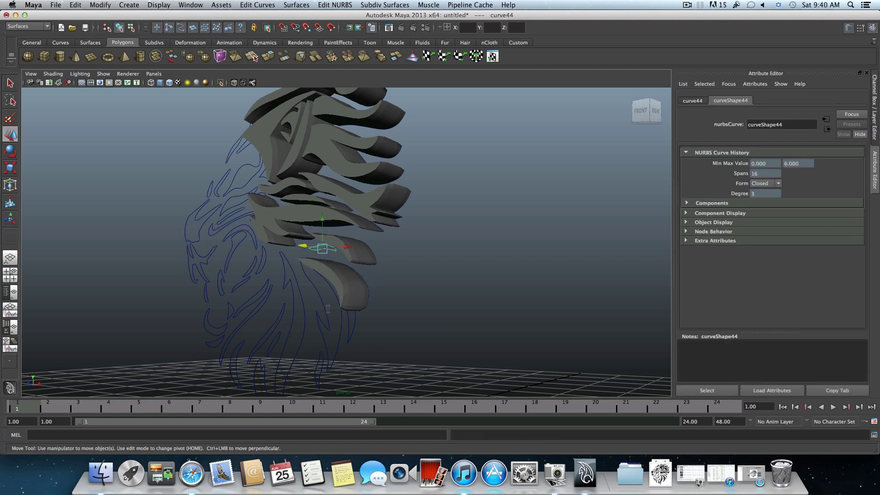
key(g)
click(305, 316)
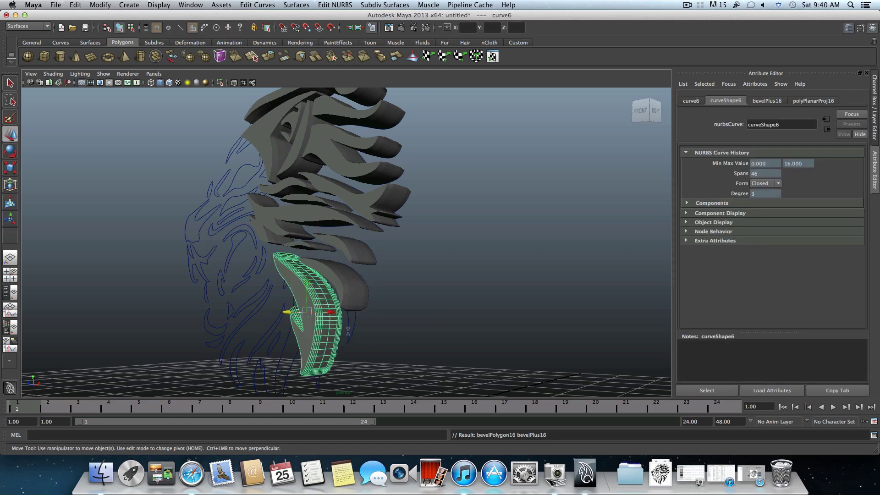
key(g)
click(339, 330)
key(g)
- Bevel the two lower neck curves, bringing the pieces up to bevelPolygon19
click(298, 373)
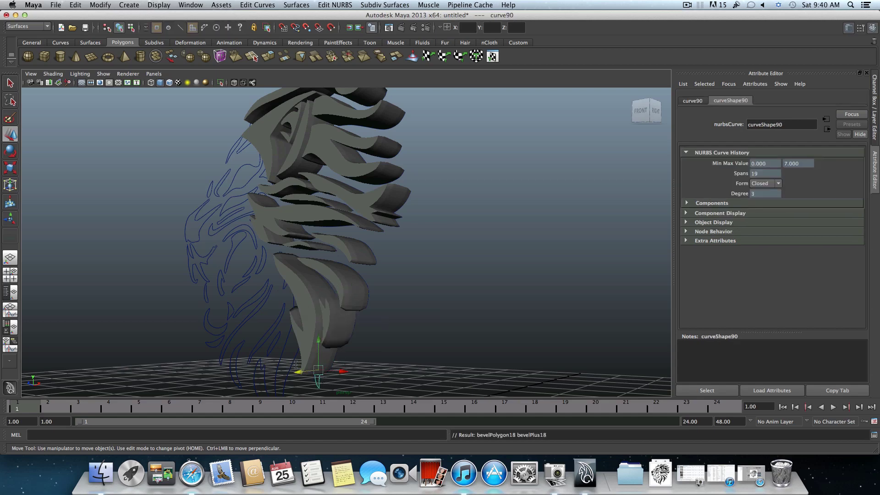
key(g)
click(294, 361)
key(g)
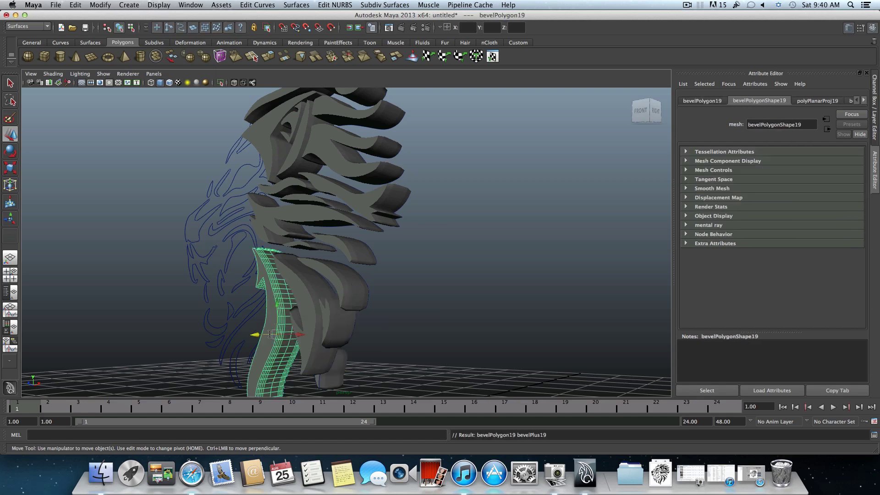
alt+drag(270, 330, 299, 321)
- Bevel Plus the six lower mane curves into solid pieces, repeating the last bevel with G
click(298, 320)
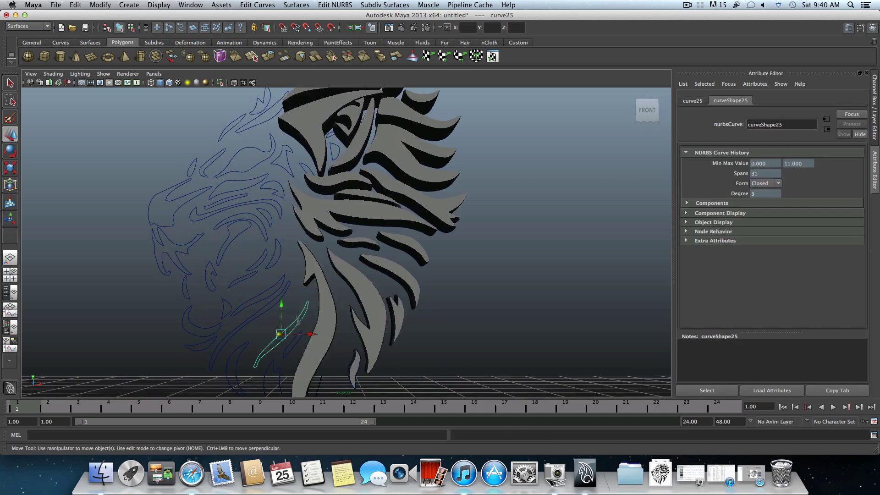
key(g)
click(291, 345)
key(g)
click(275, 385)
key(g)
click(238, 361)
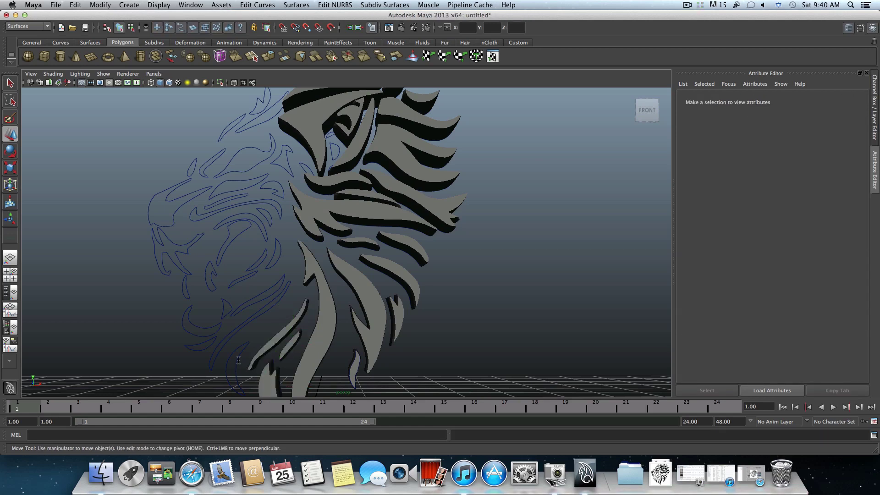
click(236, 362)
key(g)
click(255, 305)
key(g)
click(258, 297)
key(g)
- Bevel the crescent curve, the upper jaw curves and the two eye curves into solids
click(259, 271)
key(g)
click(250, 263)
key(g)
click(262, 240)
key(g)
click(259, 228)
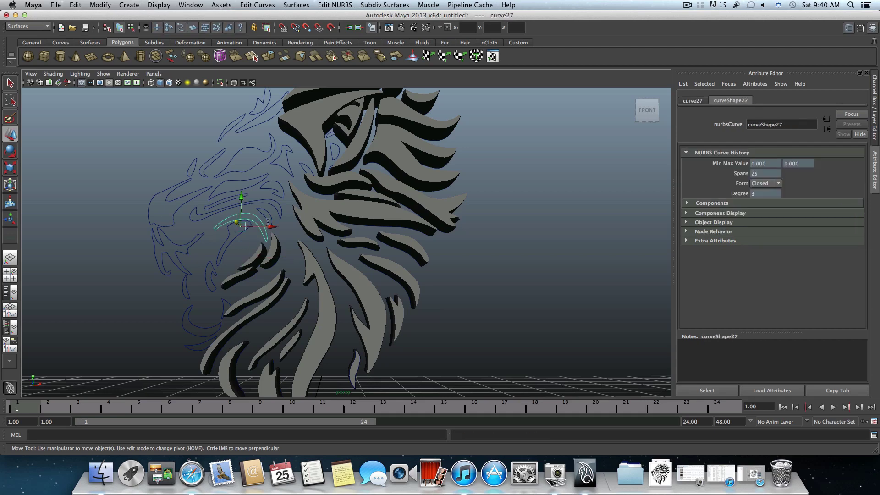
key(g)
click(272, 212)
key(g)
click(278, 192)
key(g)
click(283, 180)
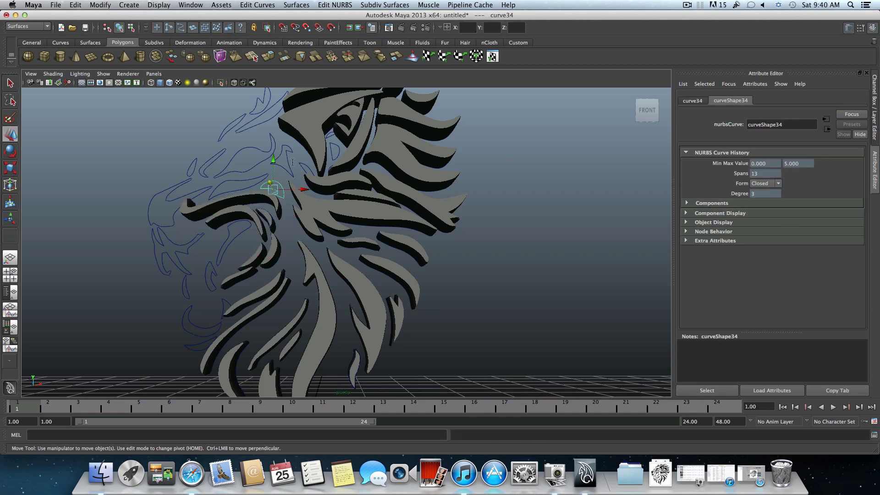
key(g)
click(277, 151)
key(g)
click(331, 149)
key(g)
click(332, 148)
key(g)
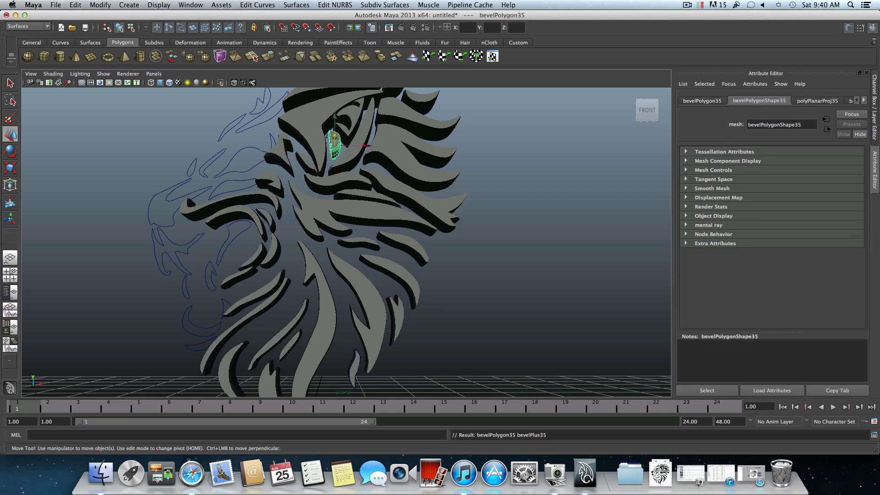
- Bevel the seven jaw curves on the left side of the lion into solid pieces
click(198, 237)
key(g)
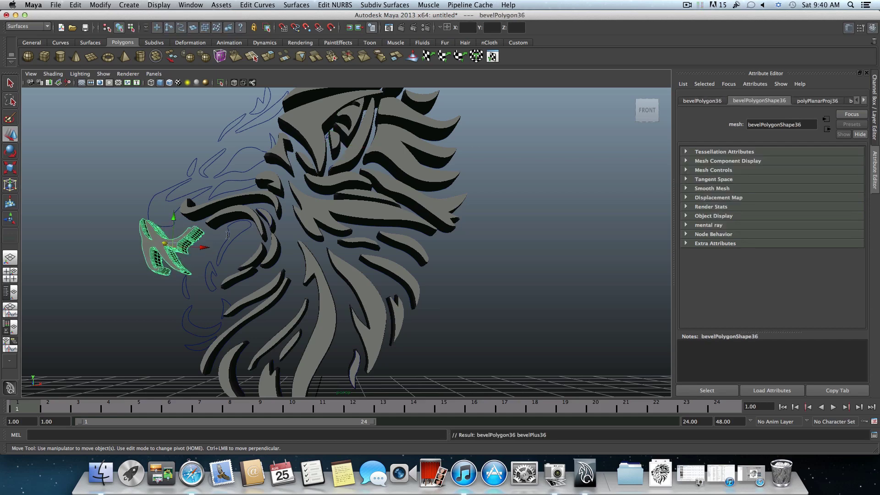
click(230, 238)
key(g)
click(201, 275)
key(g)
click(186, 292)
key(g)
click(189, 318)
key(g)
click(222, 306)
key(g)
click(197, 342)
key(g)
- Bevel the top mane curves, including curve10 and curve19, then dolly out to see the whole lion
click(199, 193)
key(g)
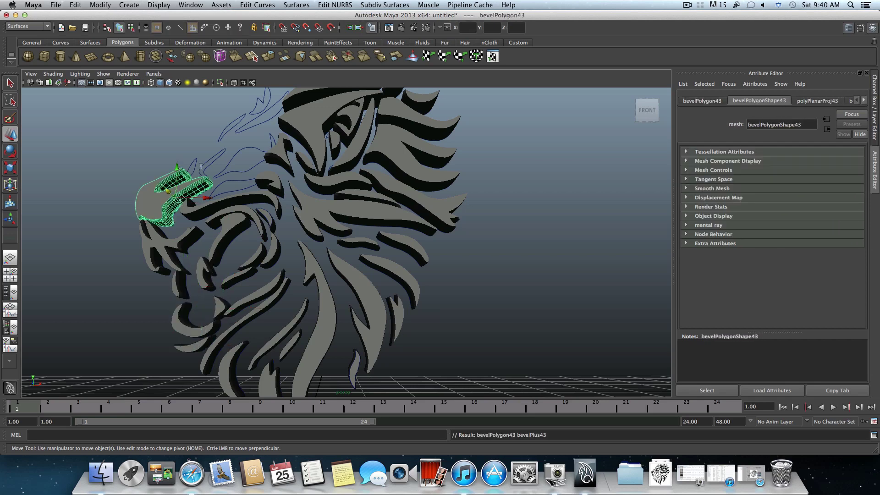
click(204, 170)
key(g)
click(216, 172)
key(g)
click(236, 156)
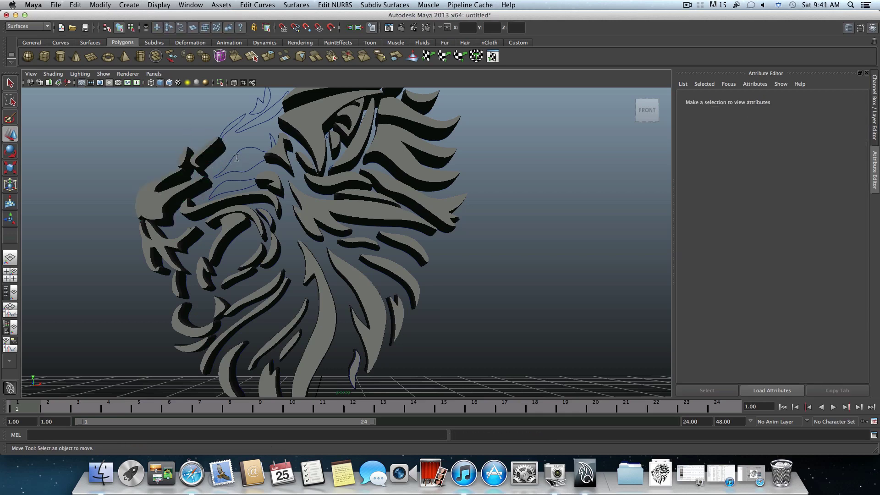
click(235, 177)
key(g)
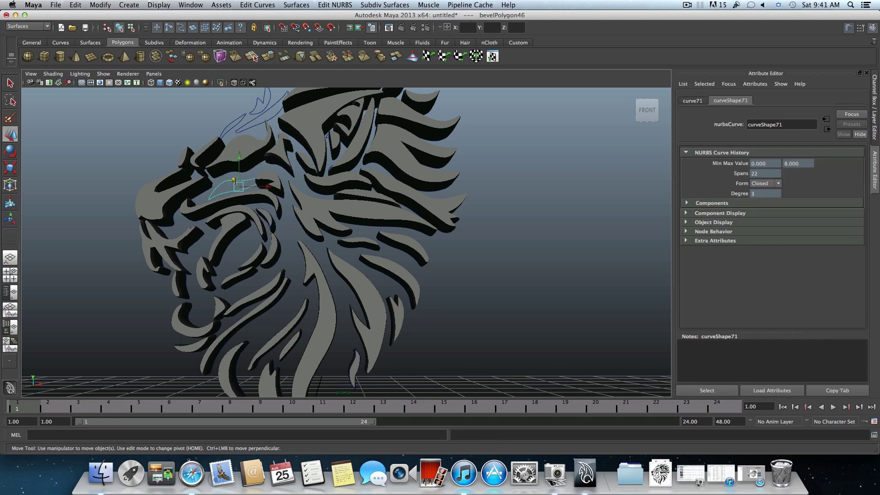
click(234, 124)
key(g)
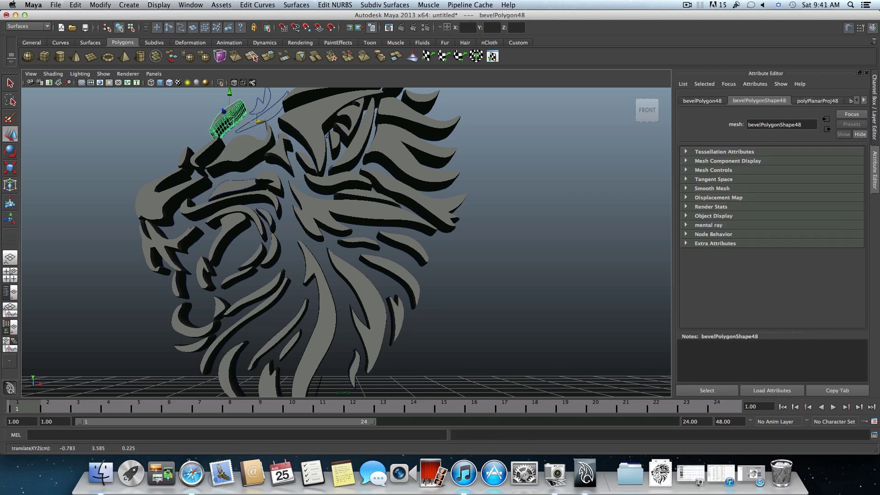
click(258, 115)
key(g)
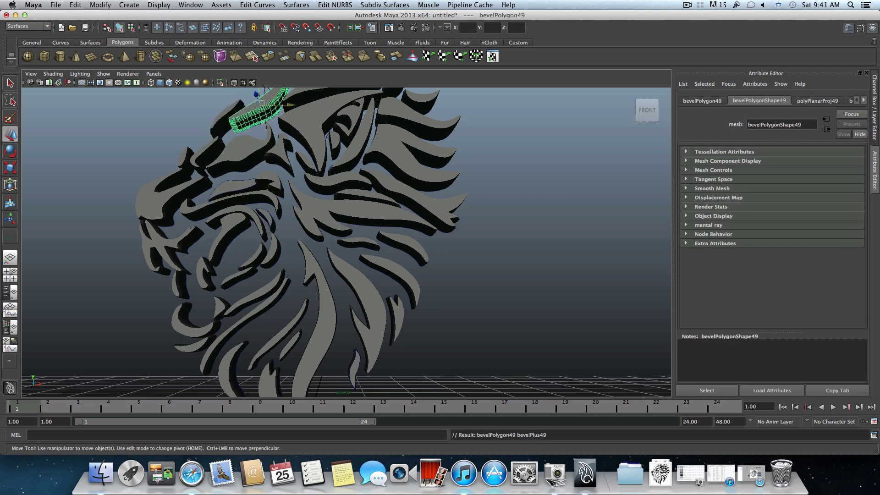
click(265, 89)
key(g)
scroll(314, 215, down, 2)
scroll(314, 216, down, 4)
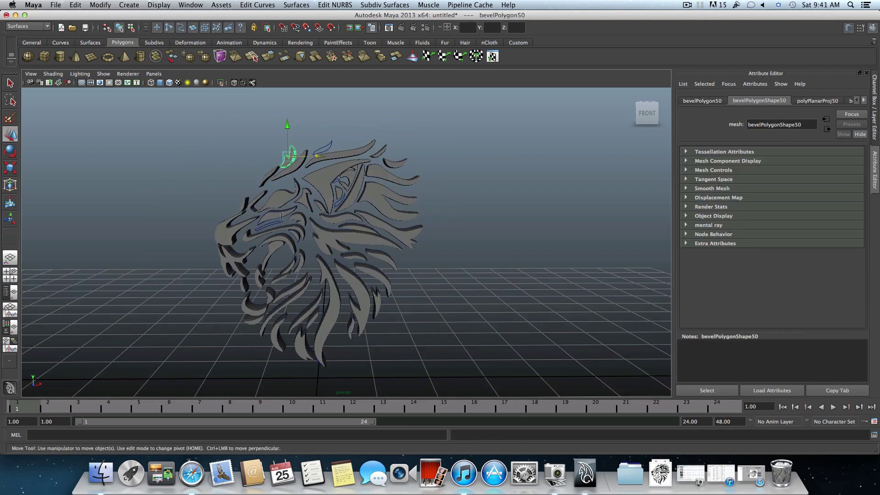
- Bevel the outline curve beneath the piece near the lion's eye into a solid
click(280, 221)
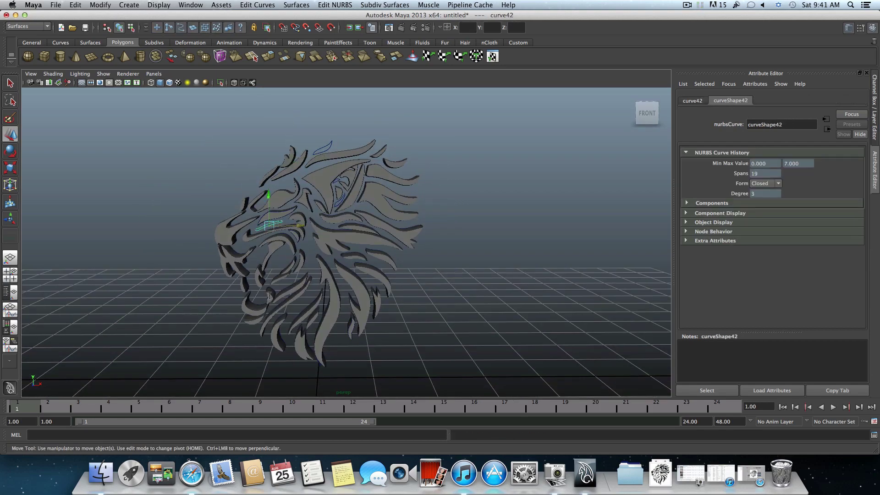
click(323, 147)
click(348, 183)
click(339, 194)
key(g)
- Bevel the curve at the top of the head, picking it in component mode
key(F8)
click(337, 182)
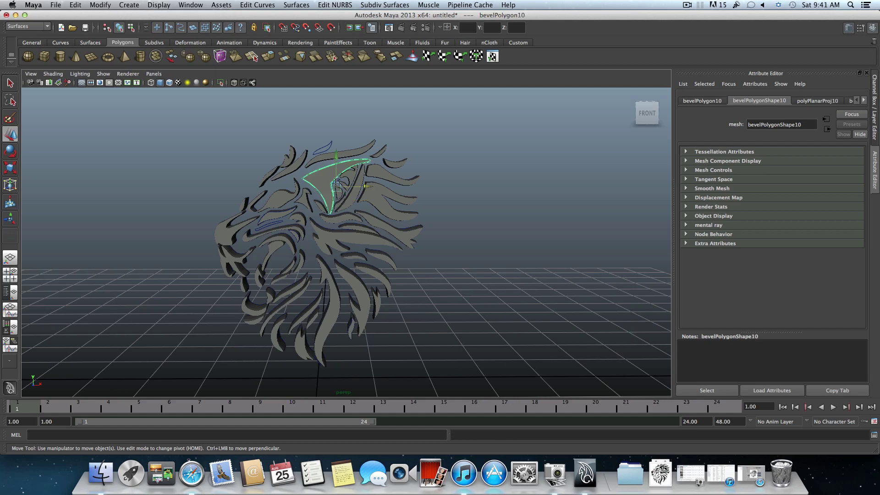
click(324, 147)
key(g)
key(F8)
- Bevel the curve near the mouth, then tumble the view around the lion
click(283, 222)
key(g)
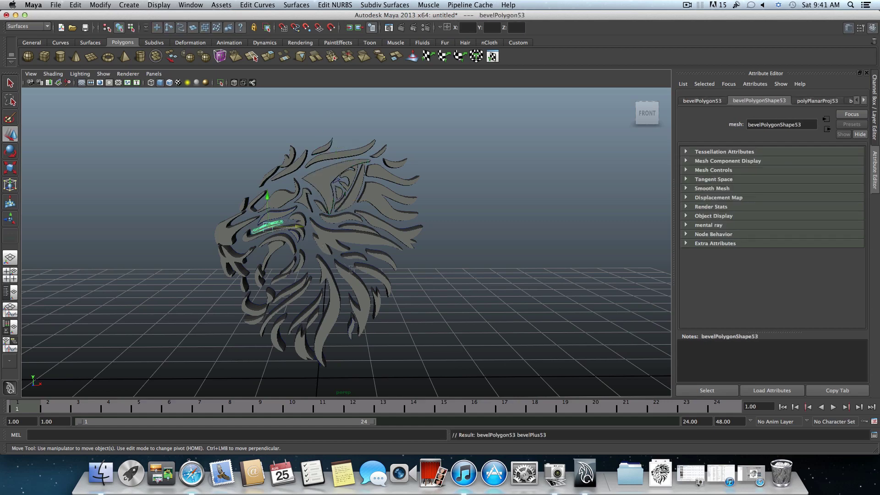
alt+drag(283, 222, 322, 359)
click(322, 359)
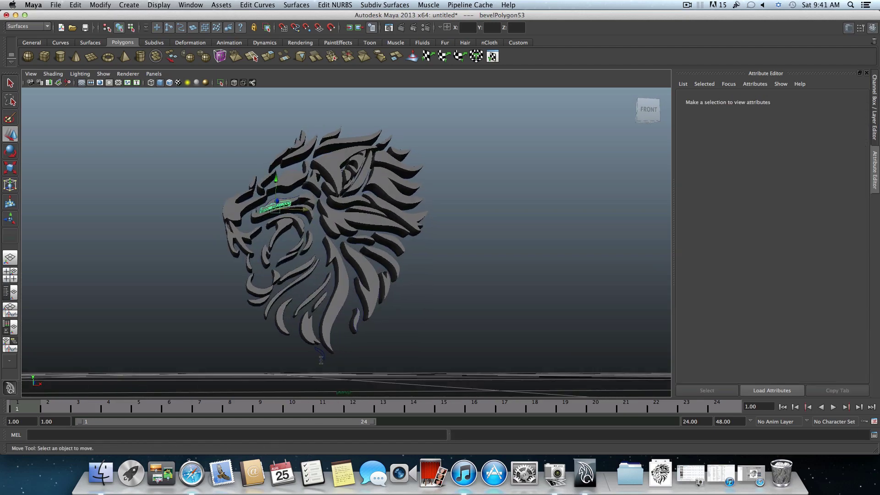
- Bevel curve55 into a solid, undoing and redoing the bevel once
click(321, 353)
key(g)
alt+drag(331, 308, 303, 116)
scroll(336, 242, up, 5)
key(ctrl+z)
key(g)
scroll(332, 214, down, 6)
- From an edge-on side view, select the three protruding pieces and slide the mesh away from its outline curves
alt+drag(332, 214, 375, 232)
alt+drag(353, 153, 379, 231)
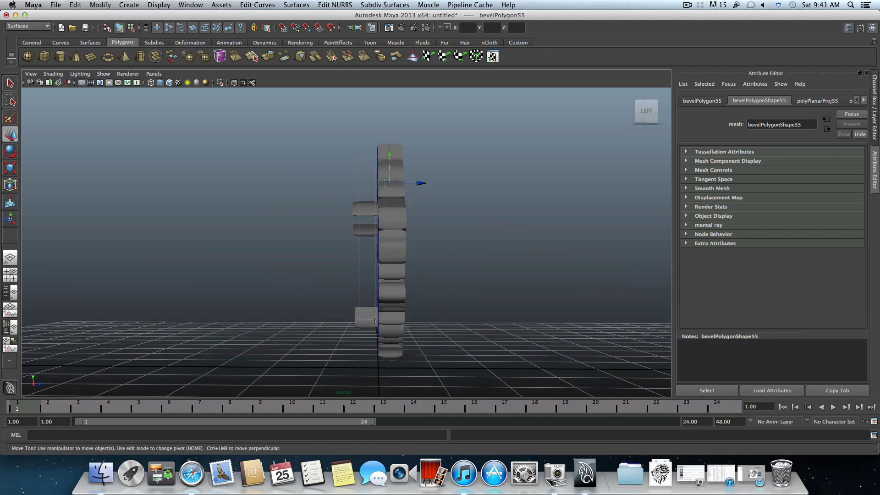
drag(374, 333, 413, 209)
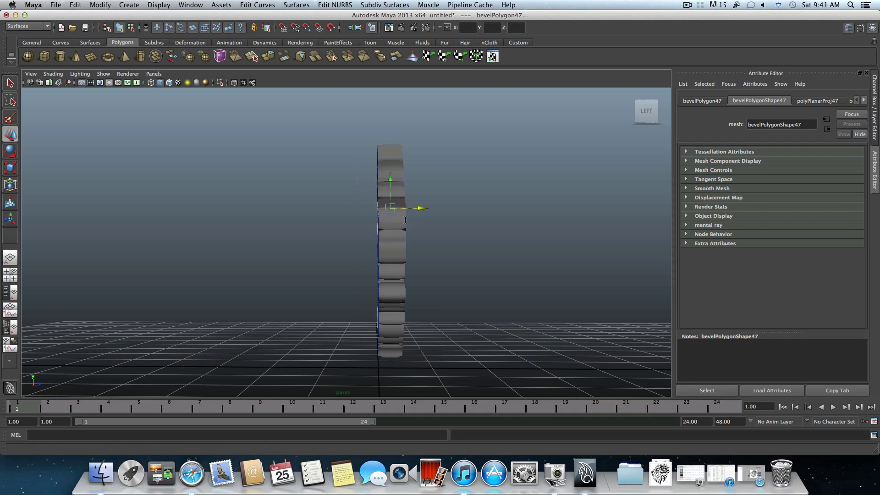
alt+drag(405, 220, 371, 210)
alt+drag(275, 230, 385, 194)
alt+drag(374, 235, 361, 300)
drag(394, 207, 491, 203)
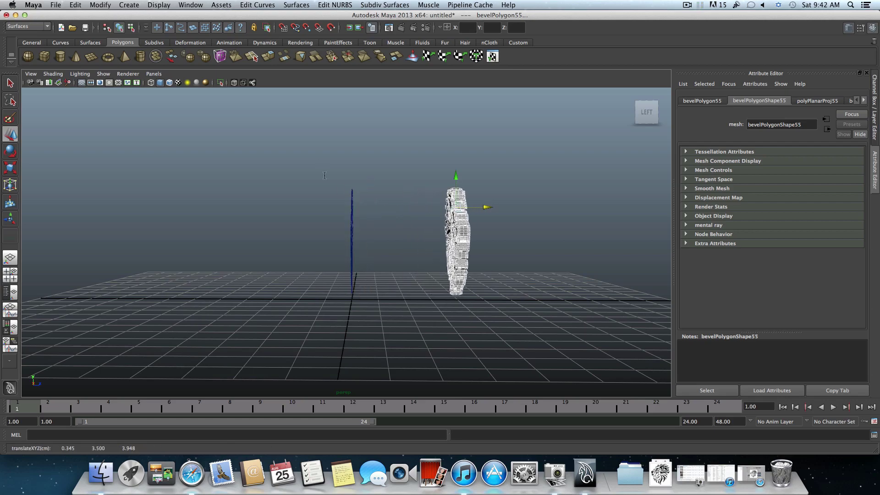
- Delete the leftover vertical outline curve, then turn to face the lion head and zoom in
alt+drag(324, 201, 330, 212)
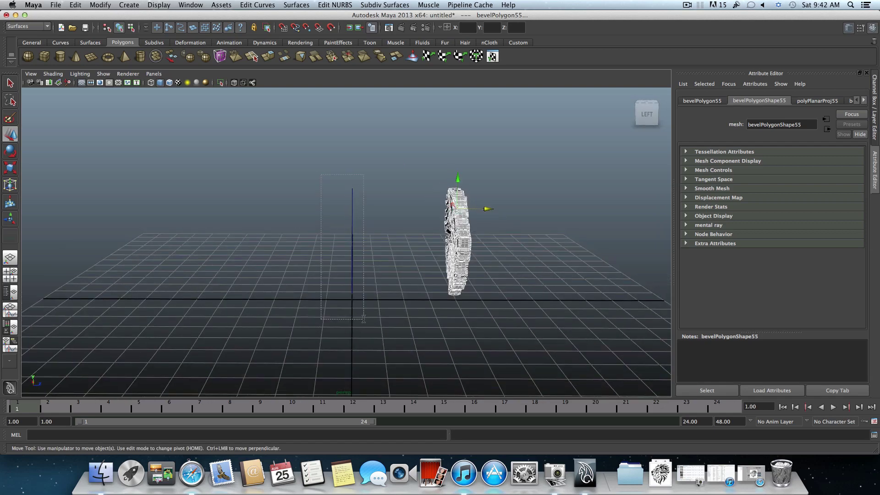
drag(363, 319, 364, 319)
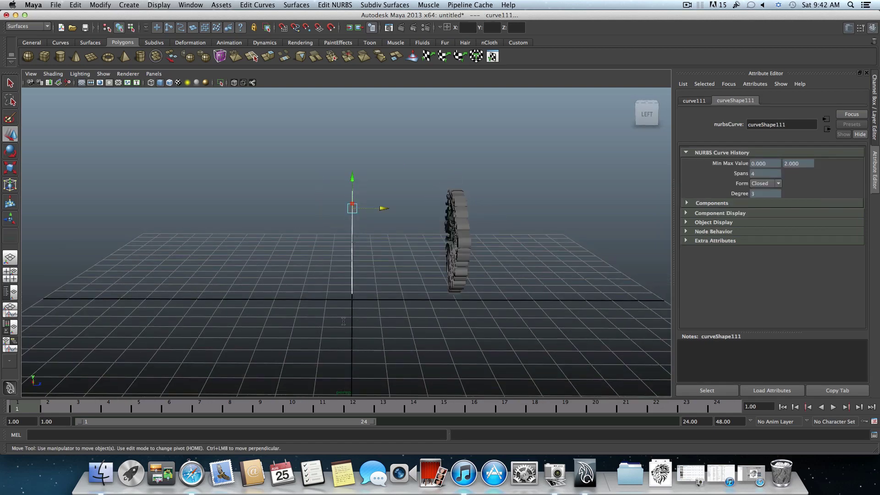
key(Delete)
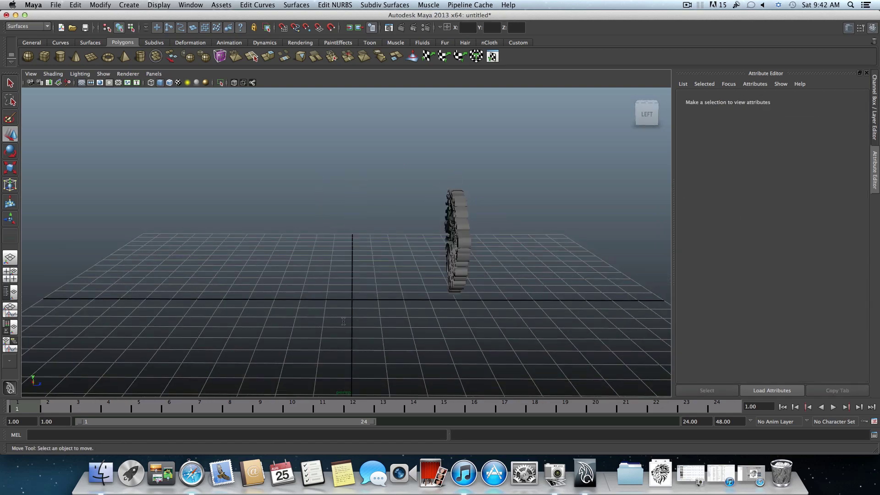
alt+drag(407, 285, 197, 269)
scroll(297, 280, up, 5)
scroll(297, 280, up, 5)
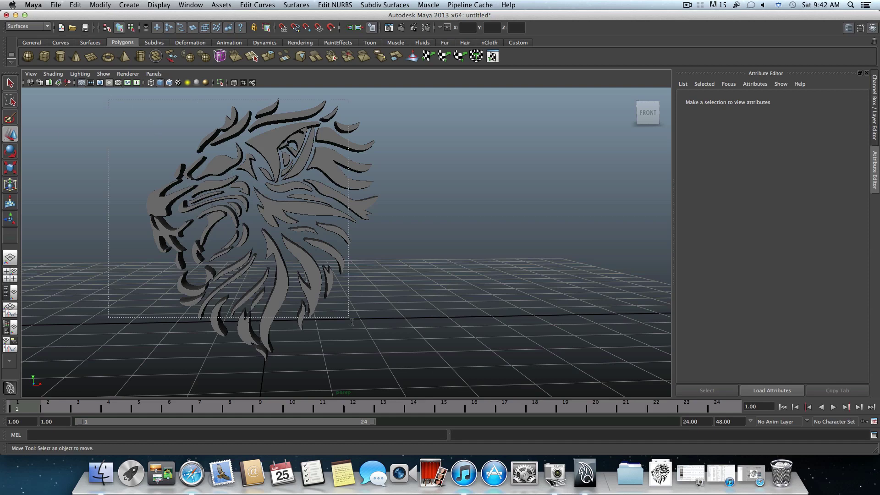
- Assign a new Blinn material (blinn1) to the lion head and set its colour to pure white
click(219, 150)
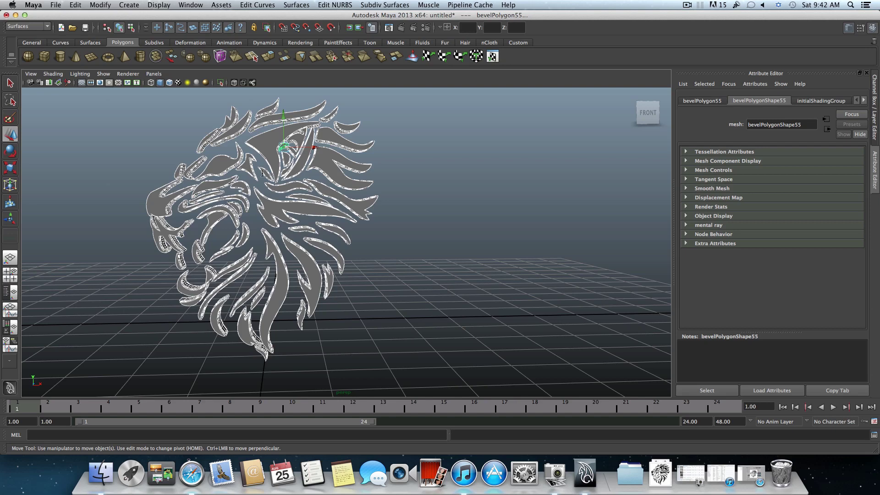
right_drag(262, 173, 333, 308)
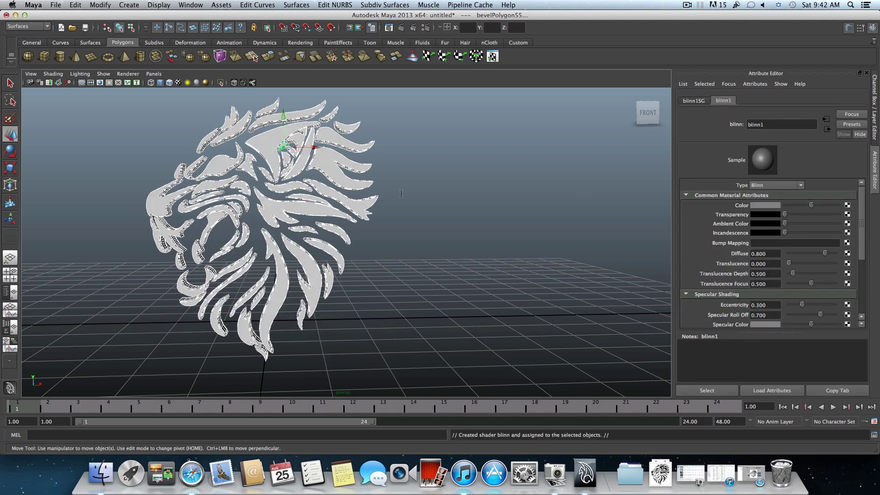
click(758, 204)
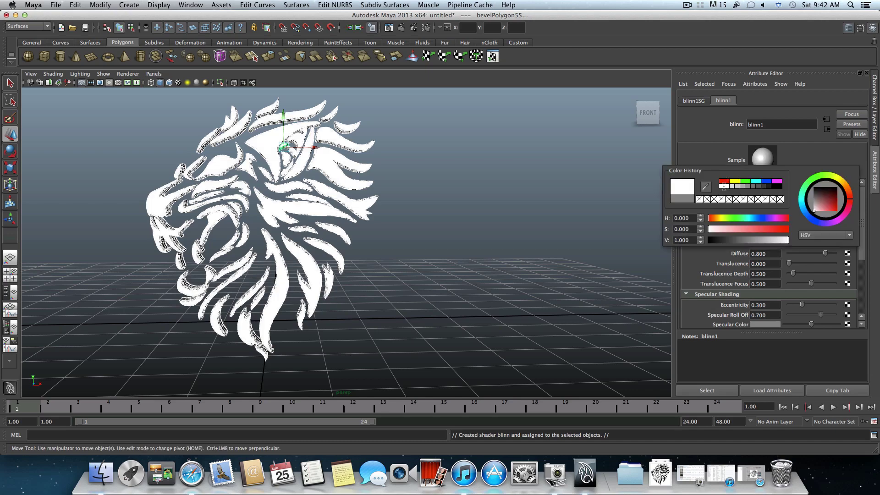
click(422, 181)
scroll(423, 215, down, 3)
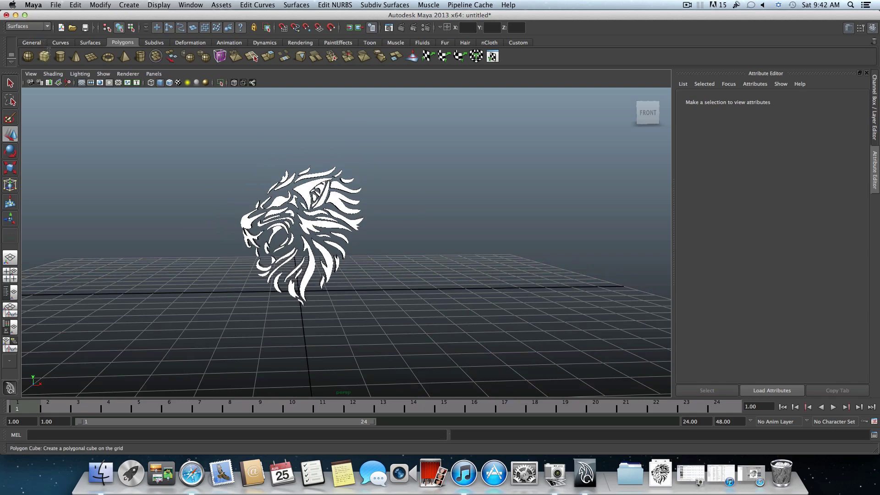
- Create a polygon plane and stand it upright by rotating it 90° about X
click(91, 56)
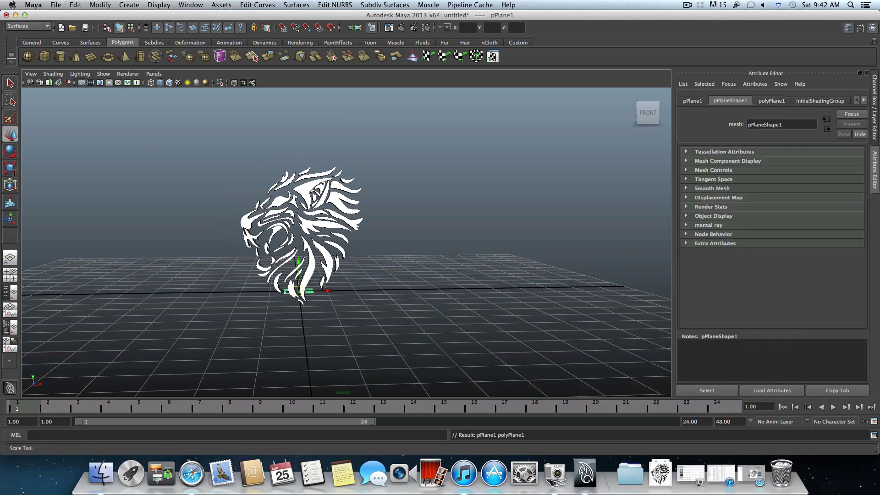
click(10, 150)
drag(299, 316, 265, 324)
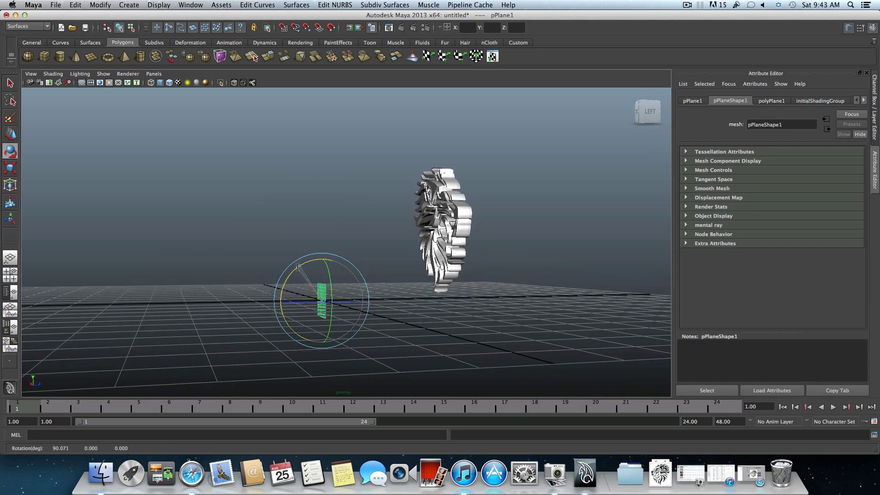
alt+drag(299, 267, 247, 278)
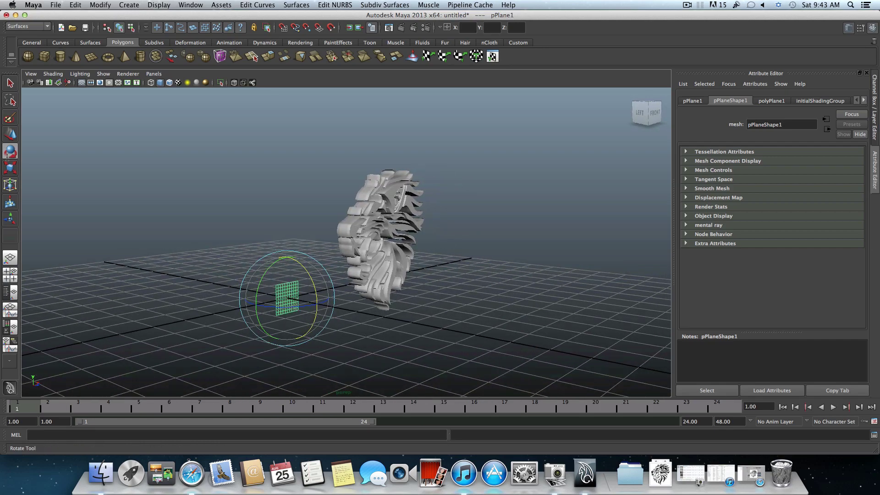
- Scale the plane up into a large backdrop and position it behind the lion
key(r)
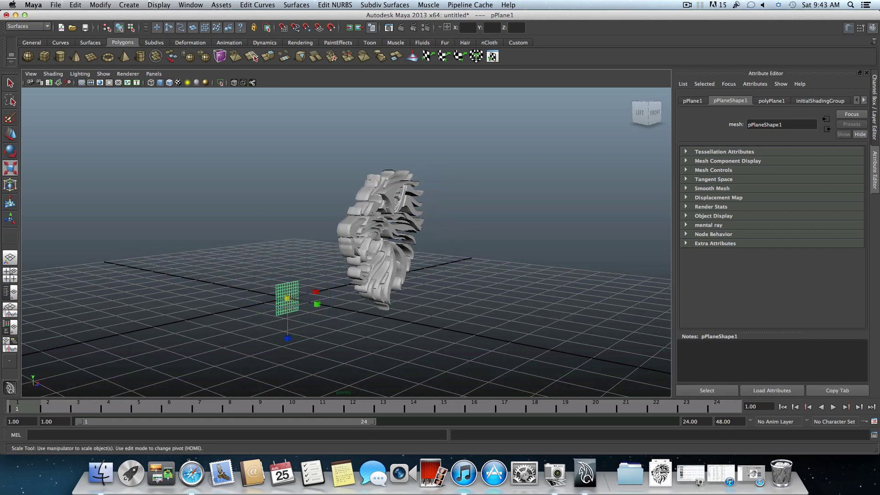
drag(287, 298, 325, 293)
click(655, 112)
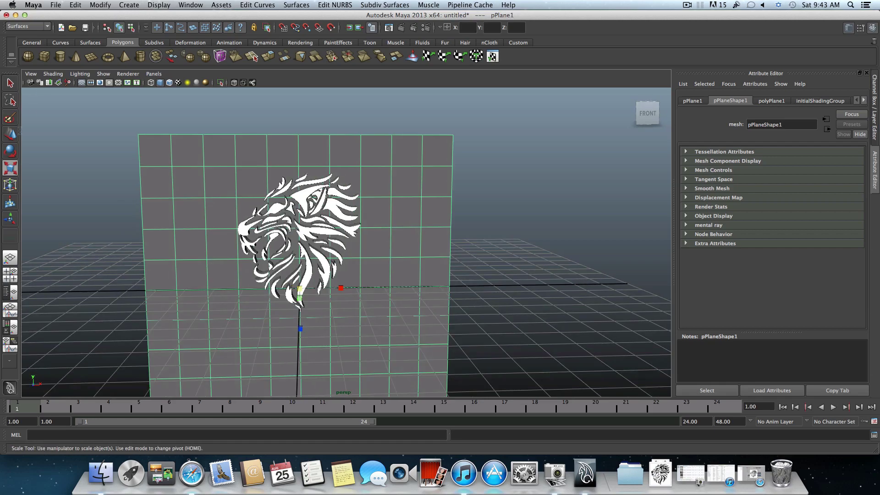
key(w)
alt+drag(394, 264, 399, 263)
scroll(402, 261, up, 5)
click(401, 28)
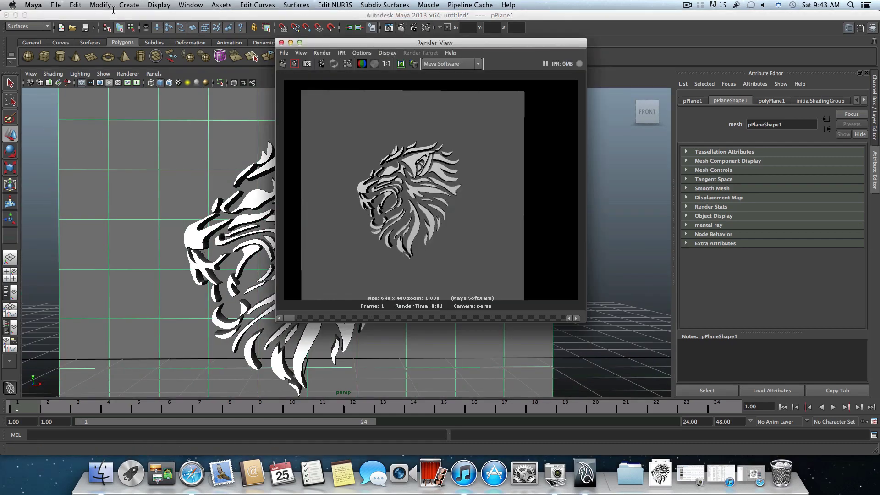
click(281, 42)
alt+drag(366, 197, 488, 339)
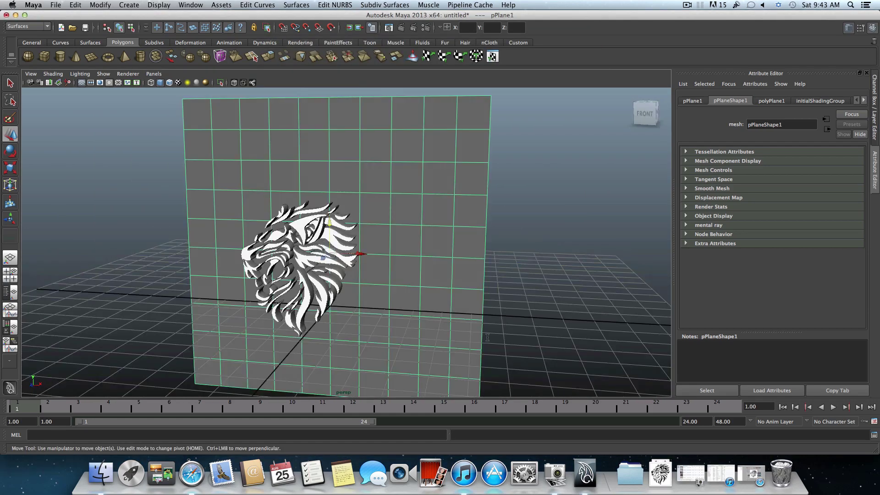